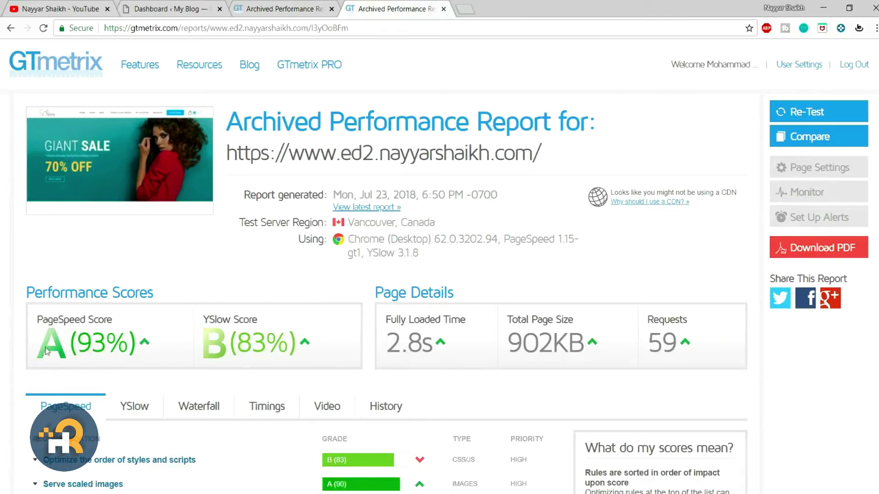
drag(74, 341, 128, 344)
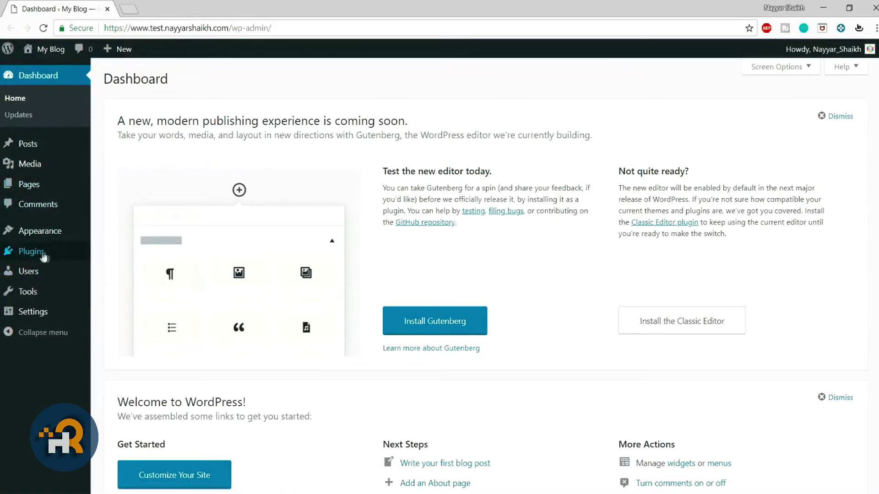
Search the WordPress plugin directory for "w3 total cache" from the page for adding new plugins.
mouse_move(30, 251)
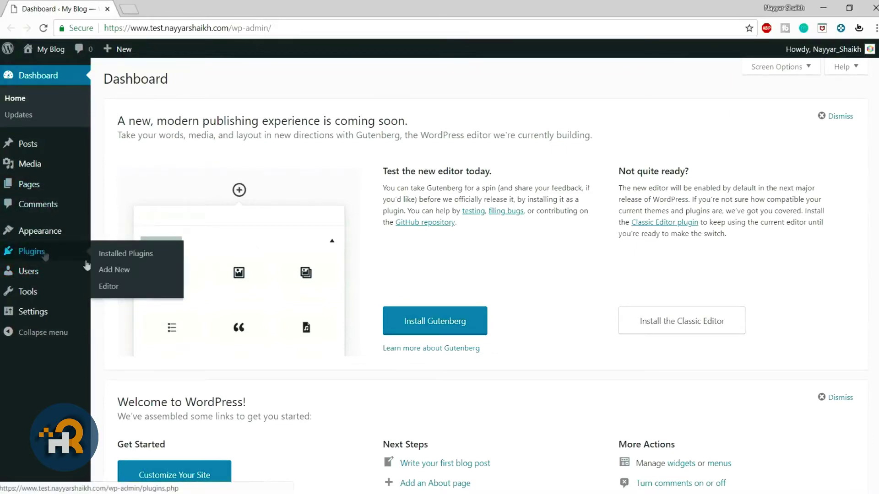
click(102, 273)
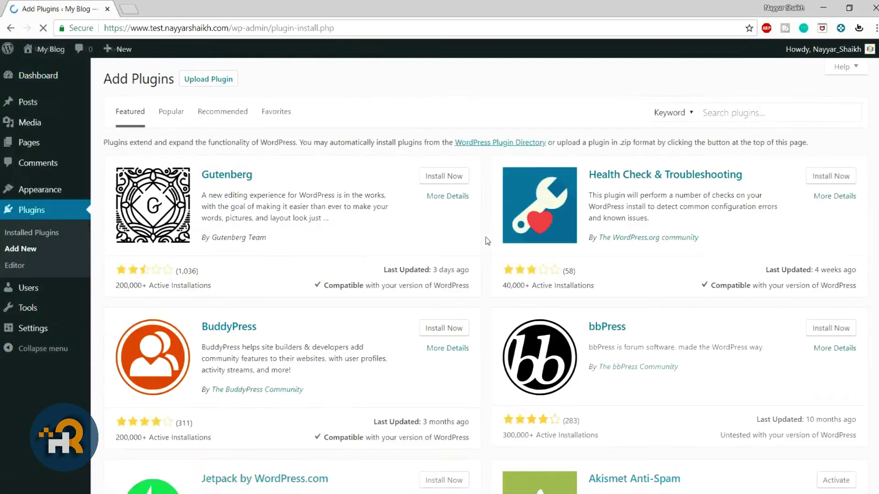
click(721, 110)
text(w3 total c)
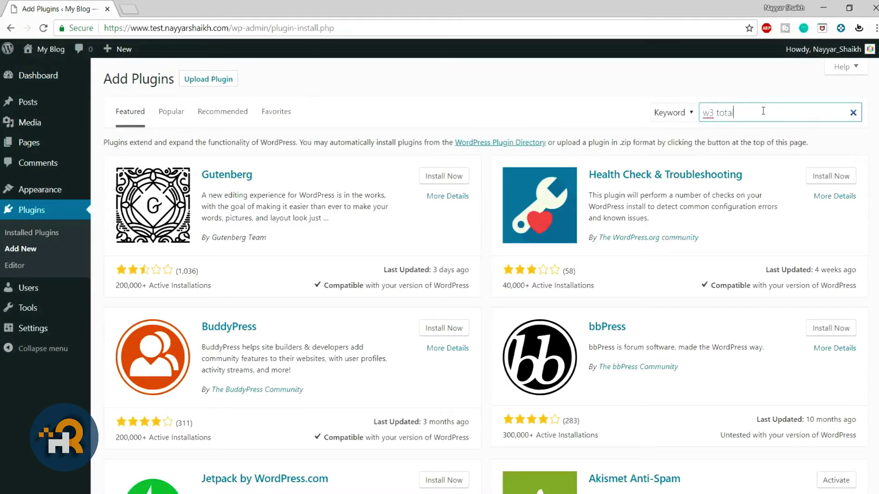
text(ahe)
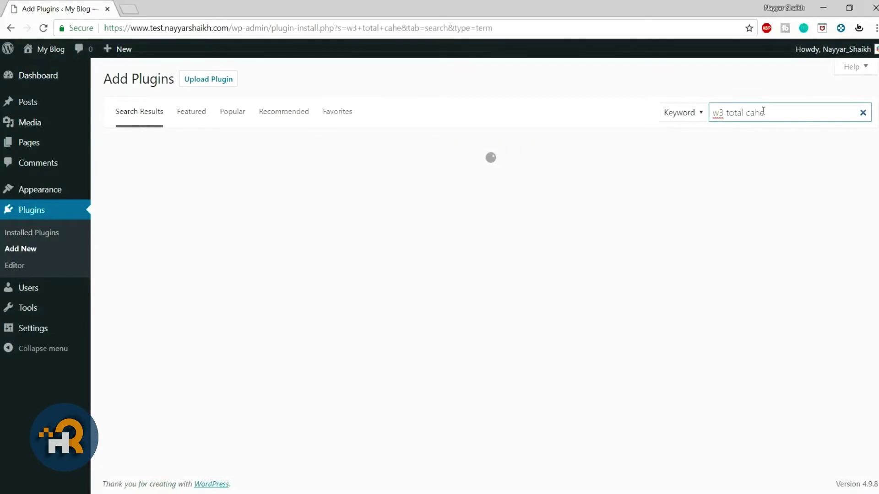
key(BackSpace)
text(che)
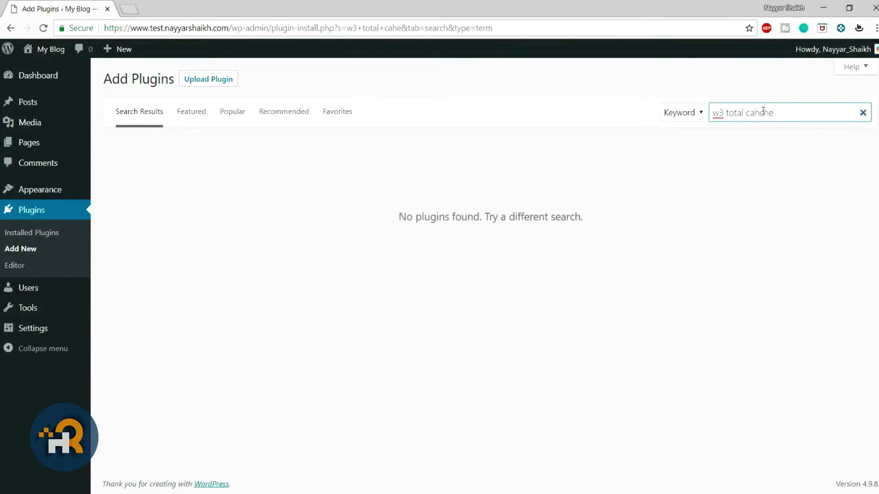
key(BackSpace)
key(BackSpace)
text(che)
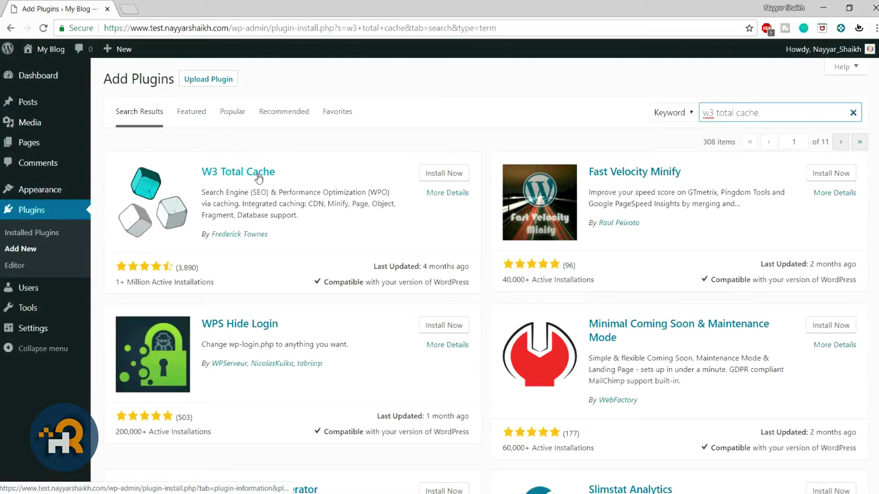
Install the W3 Total Cache plugin from the search results and activate it.
drag(118, 283, 215, 285)
click(217, 285)
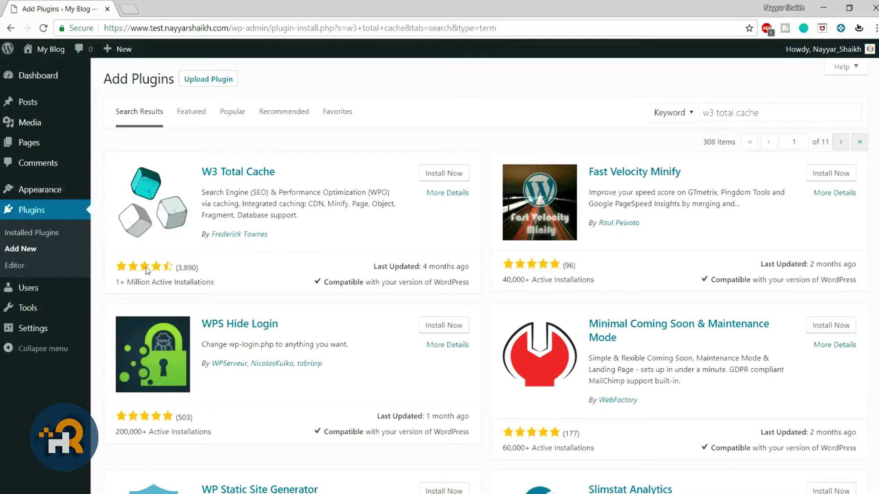
click(453, 175)
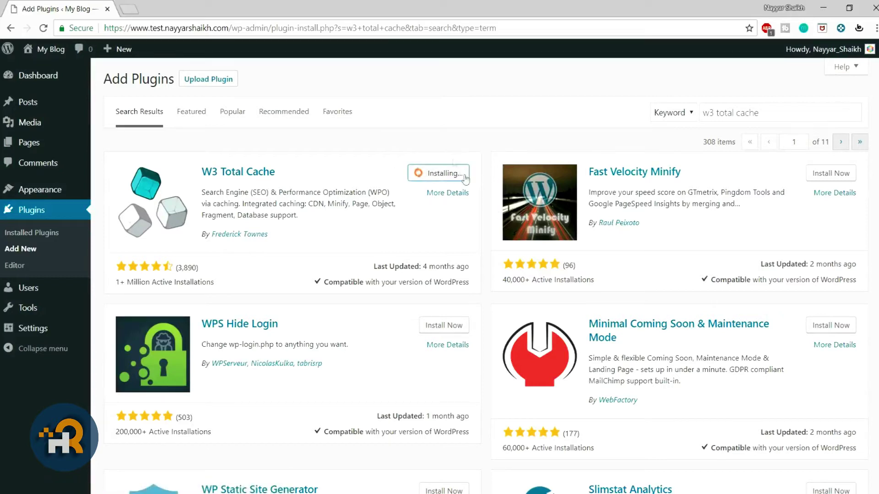
click(458, 176)
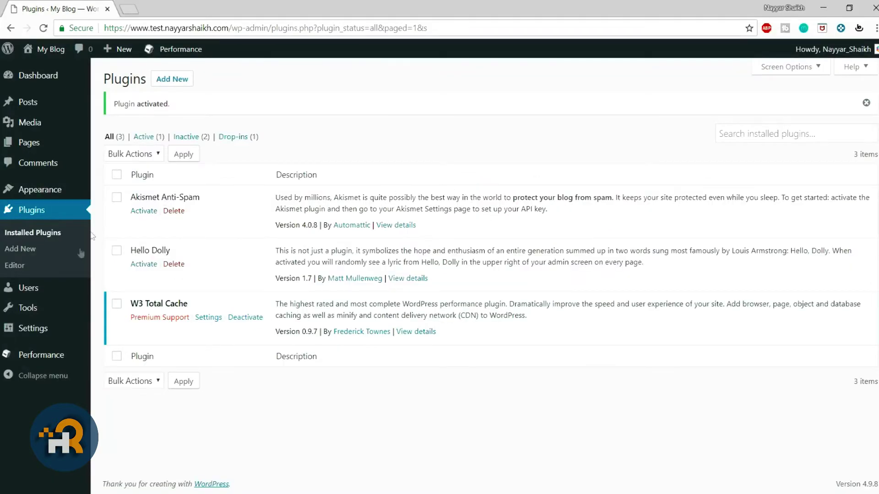
Open W3 Total Cache's General Settings page and look over its sections.
mouse_move(38, 361)
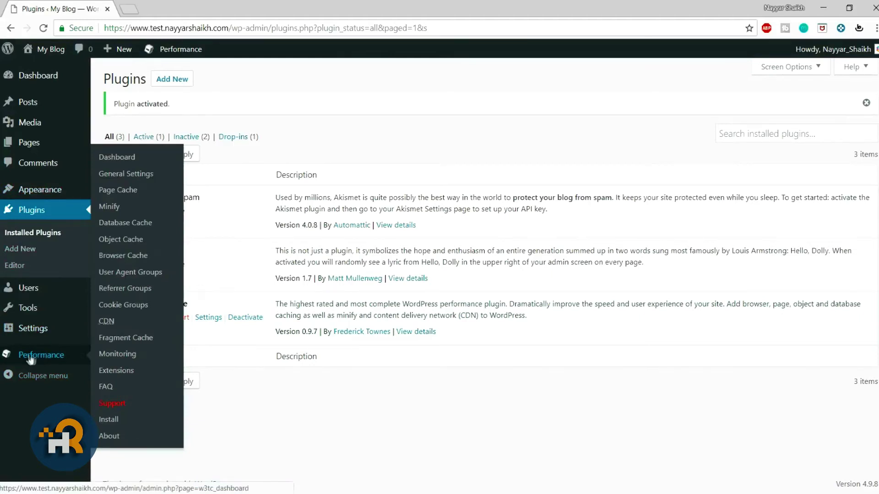
click(130, 174)
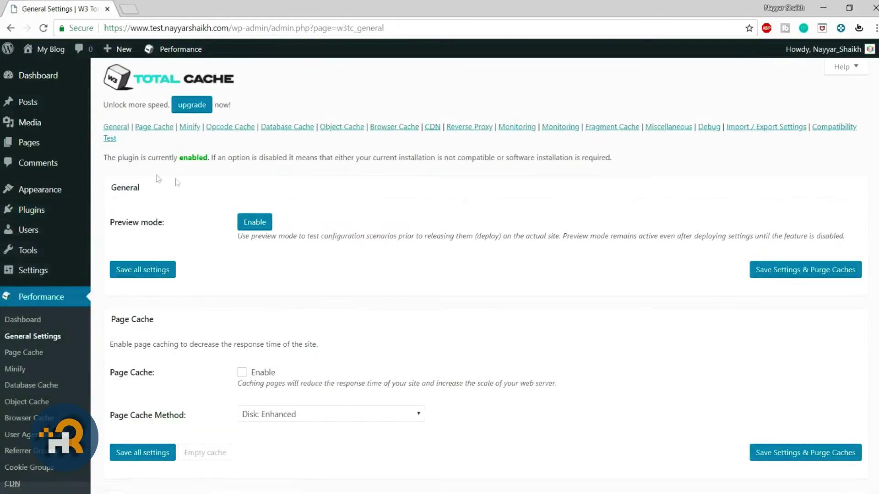
scroll(556, 331, down, 10)
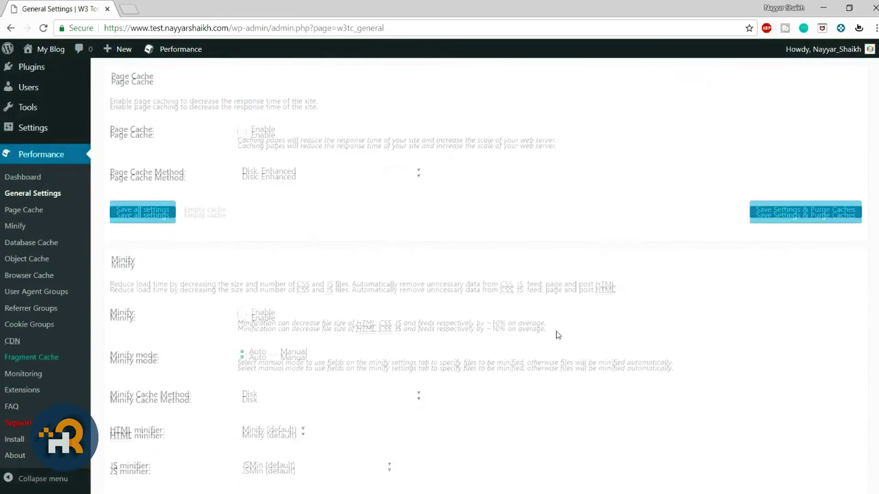
scroll(549, 374, up, 10)
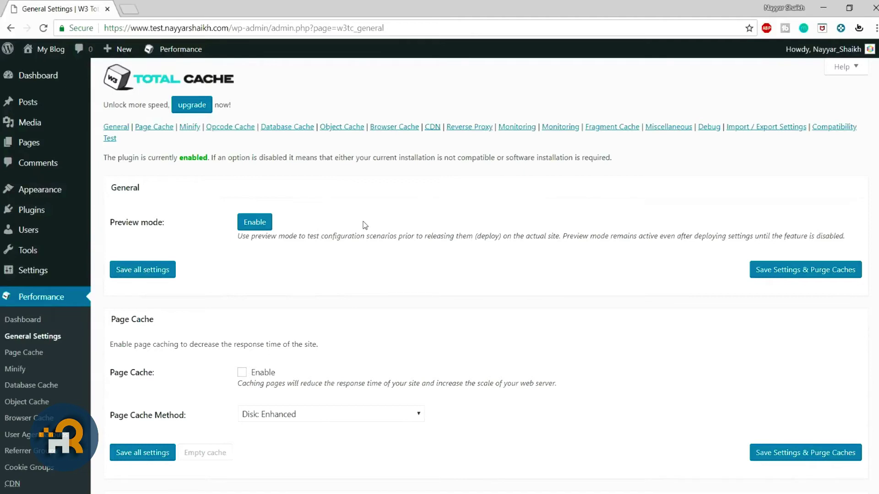
scroll(329, 272, down, 5)
scroll(334, 293, up, 5)
Enable preview mode in W3 Total Cache's general settings, look over the sections below, and disable it again.
click(247, 224)
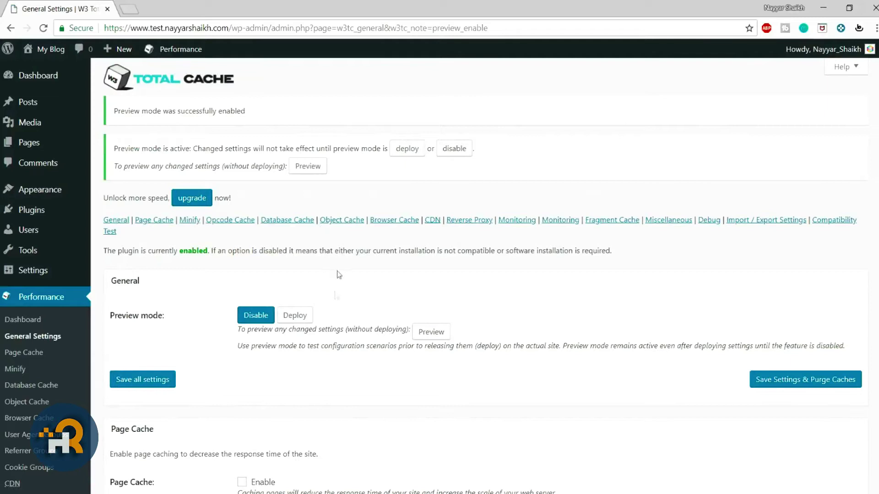
scroll(343, 348, down, 1)
scroll(343, 348, down, 4)
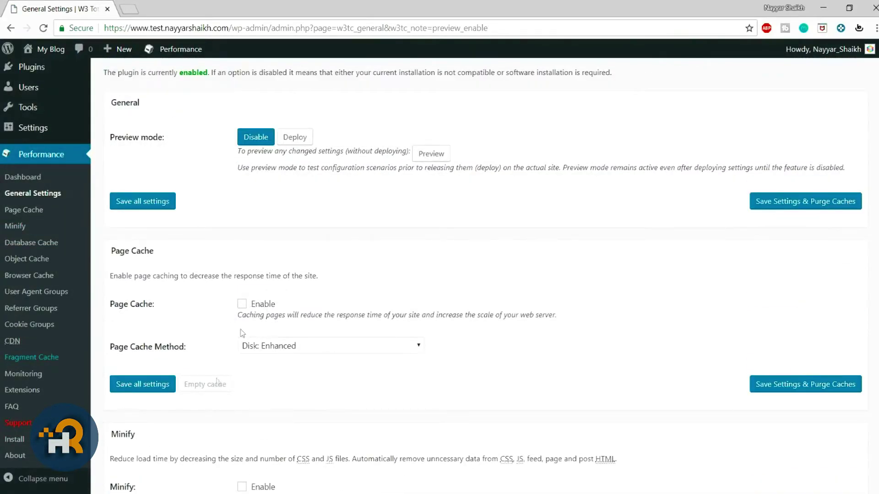
scroll(348, 358, up, 2)
scroll(349, 359, up, 2)
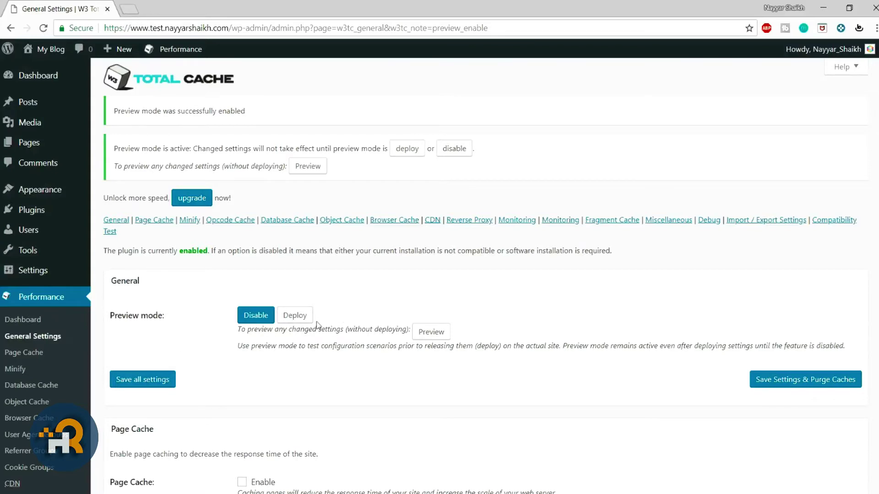
scroll(324, 357, down, 2)
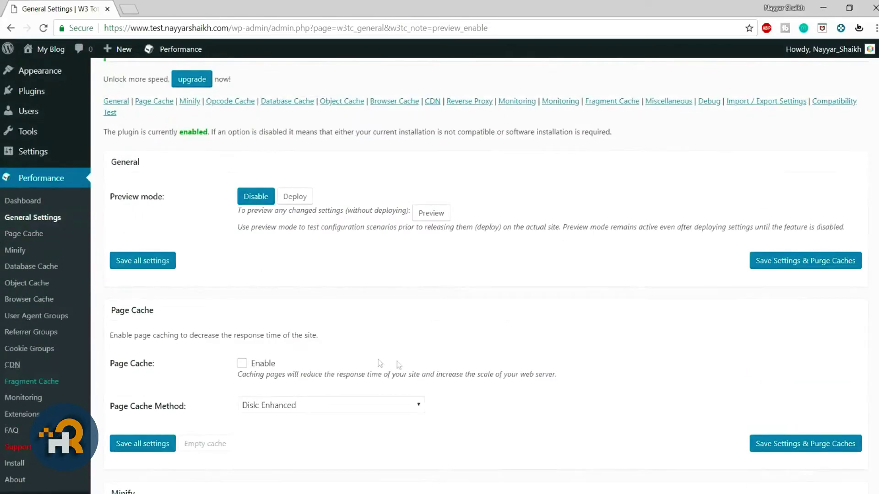
scroll(394, 344, down, 7)
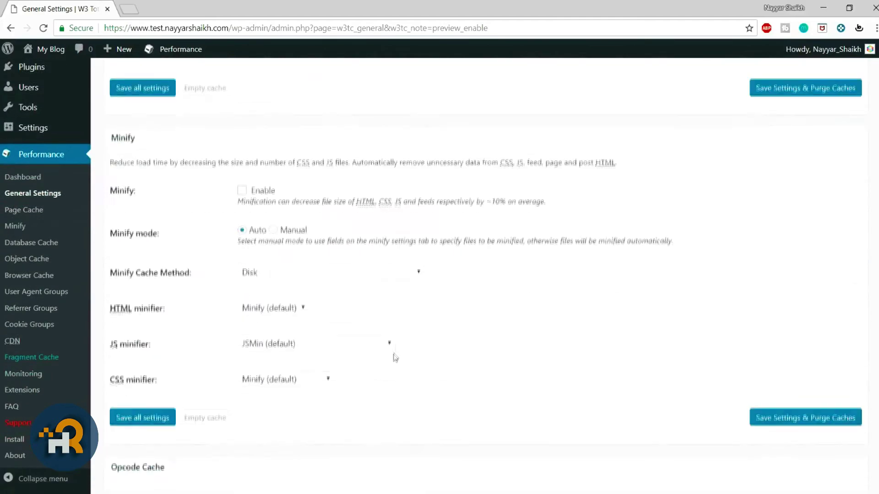
scroll(394, 358, up, 7)
scroll(394, 358, up, 2)
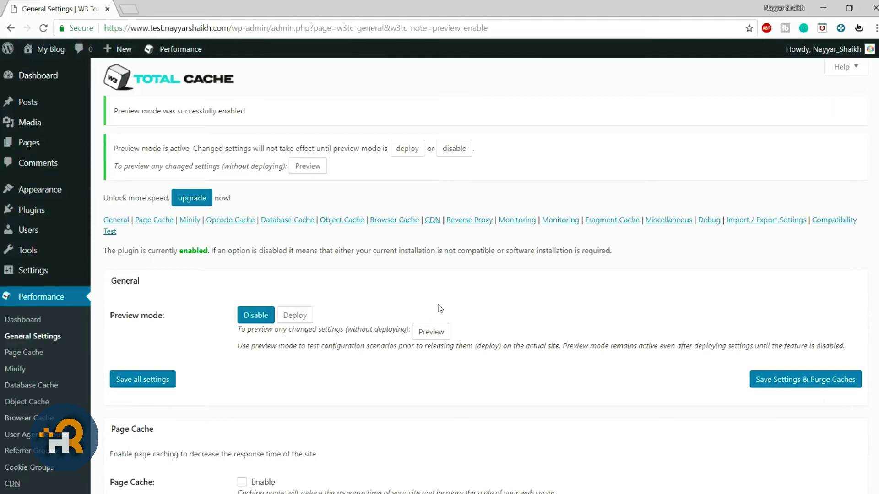
click(253, 320)
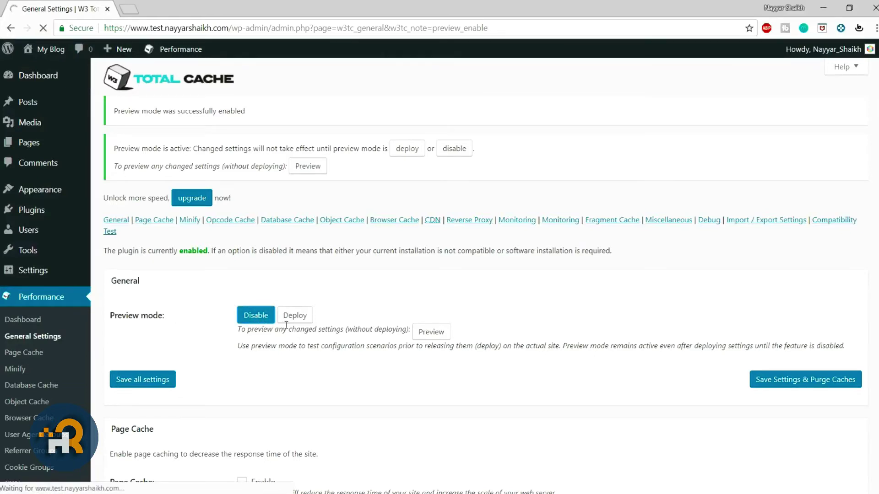
Enable Page Cache with the Disk: Enhanced method, save the settings and purge the caches.
scroll(286, 325, down, 3)
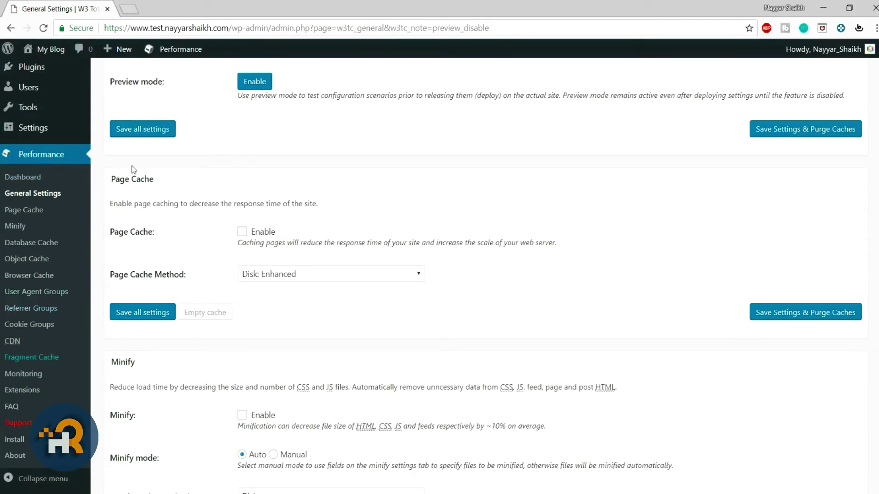
click(248, 232)
click(307, 274)
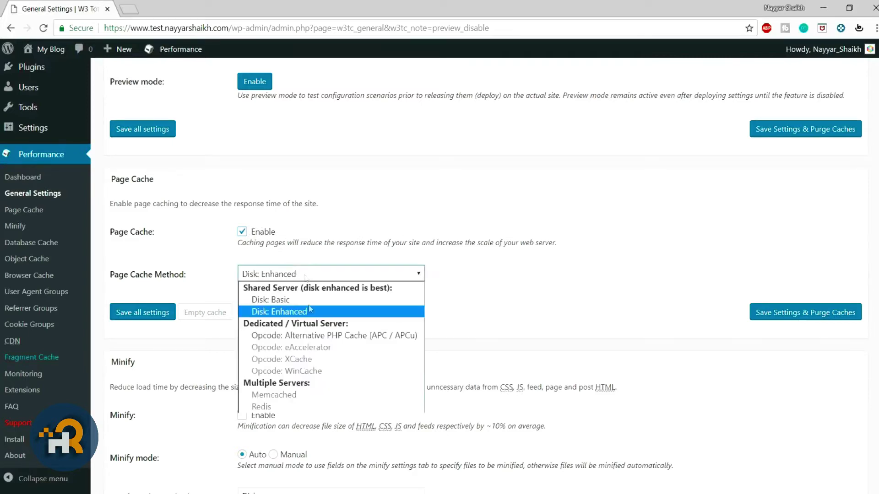
click(284, 311)
click(798, 313)
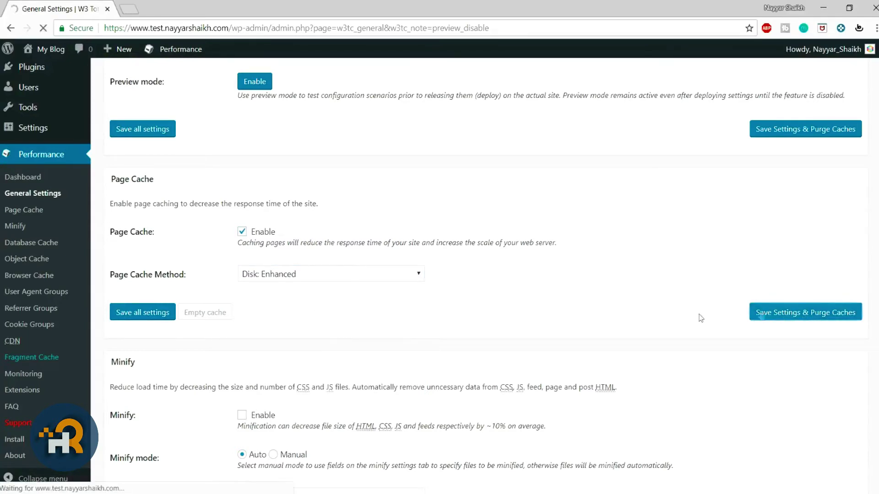
Enable Minify, accept its risk notice, and save the settings while purging the caches.
scroll(537, 270, down, 10)
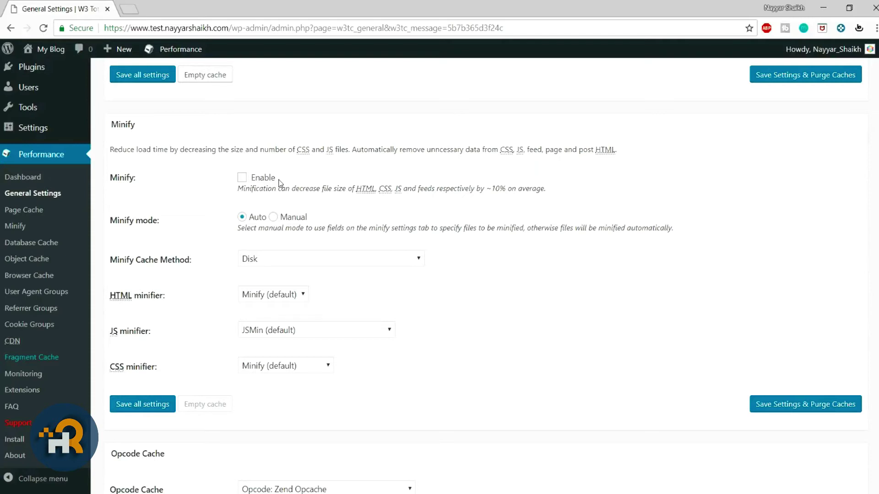
click(264, 184)
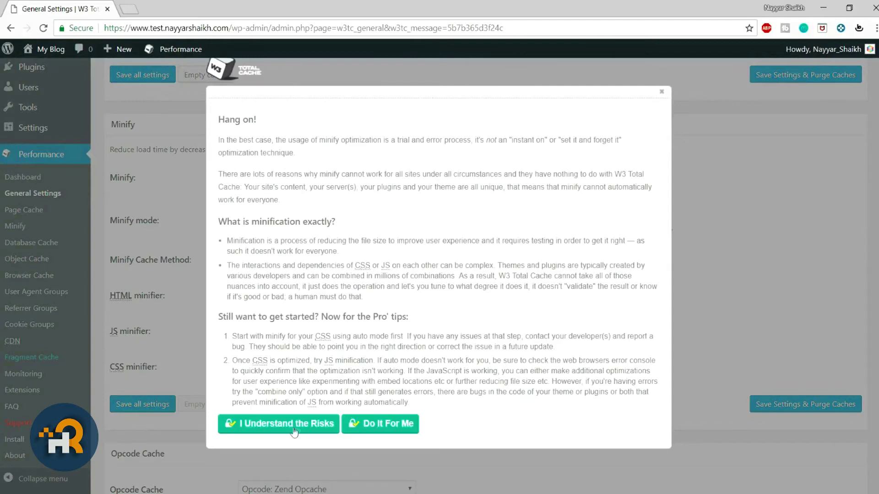
click(293, 424)
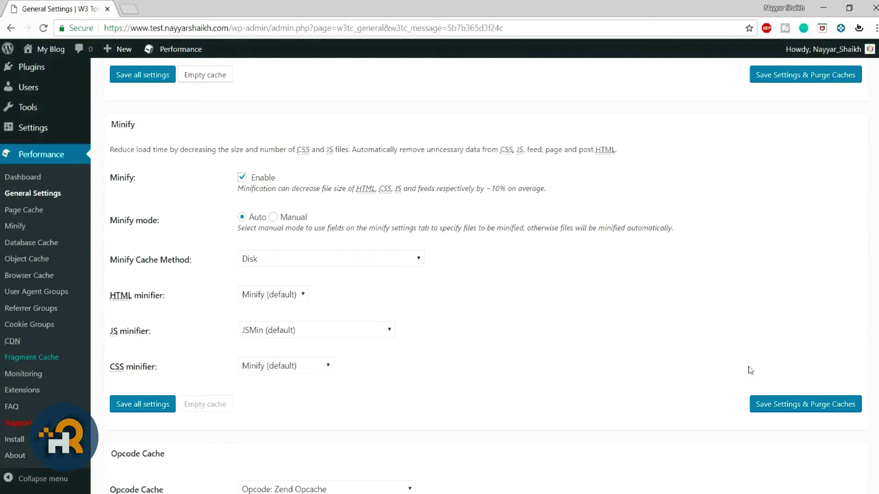
click(799, 406)
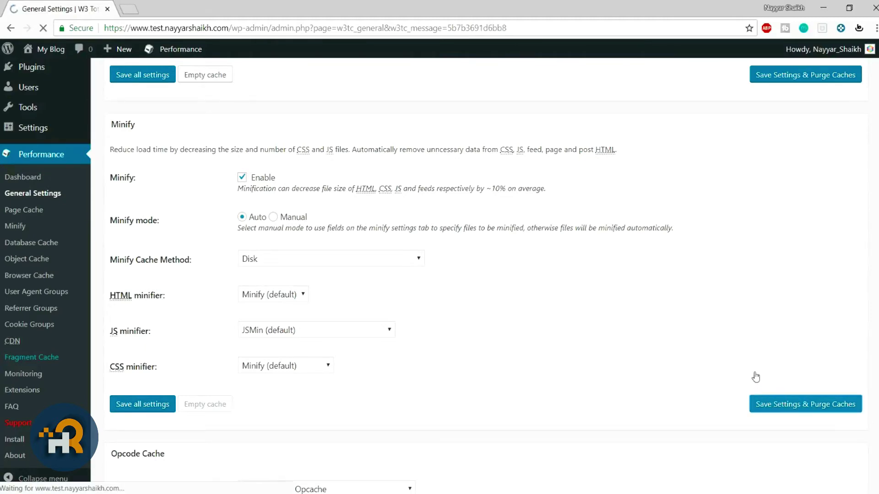
Save the Opcode Cache section with Zend Opcache as its method and purge the caches.
scroll(736, 385, down, 9)
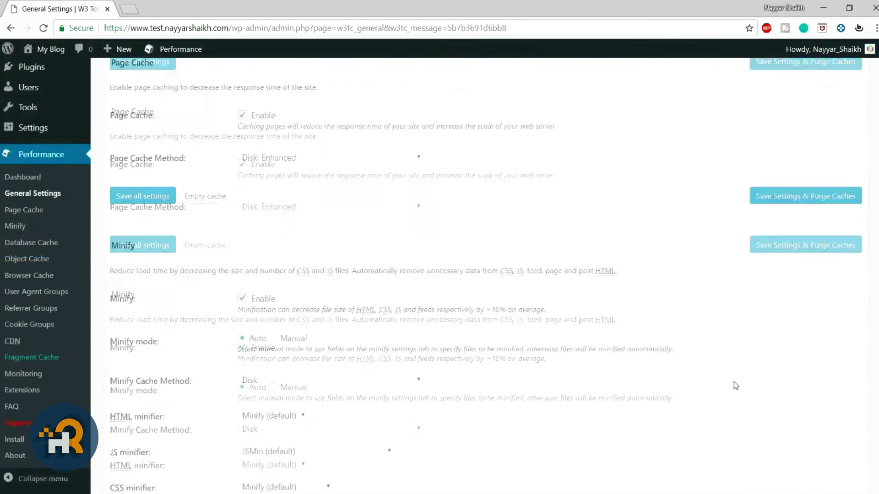
scroll(734, 381, down, 6)
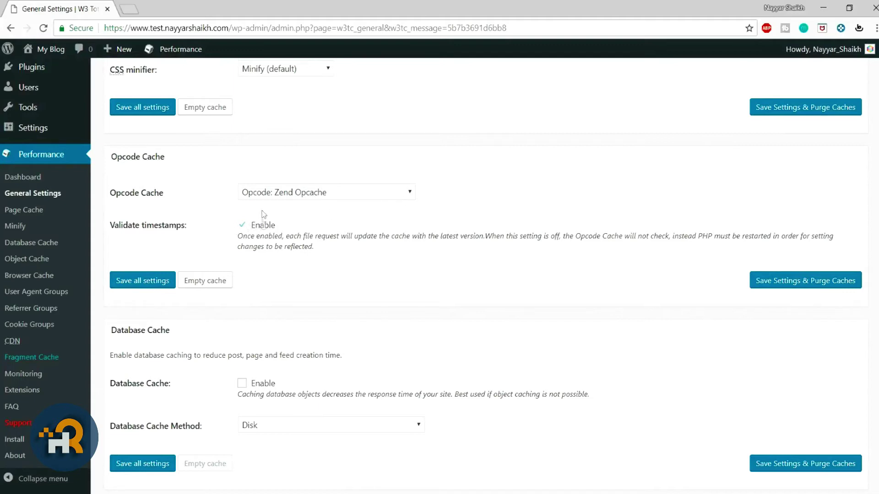
click(787, 280)
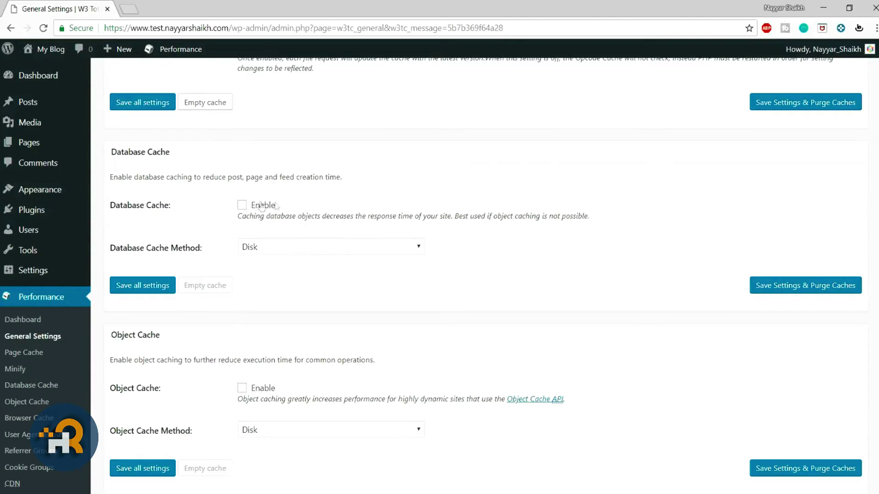
Review the Database Cache and Object Cache sections, and save the settings with Browser Cache enabled, purging the caches.
scroll(364, 235, down, 3)
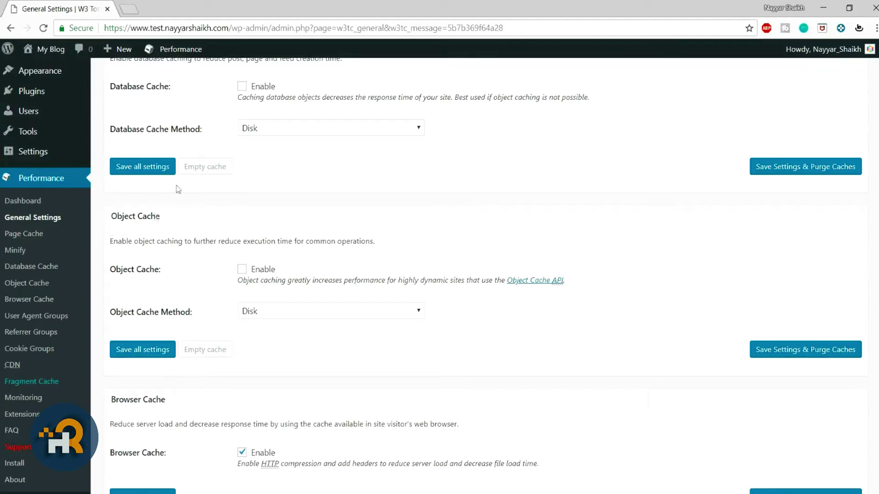
scroll(178, 231, up, 1)
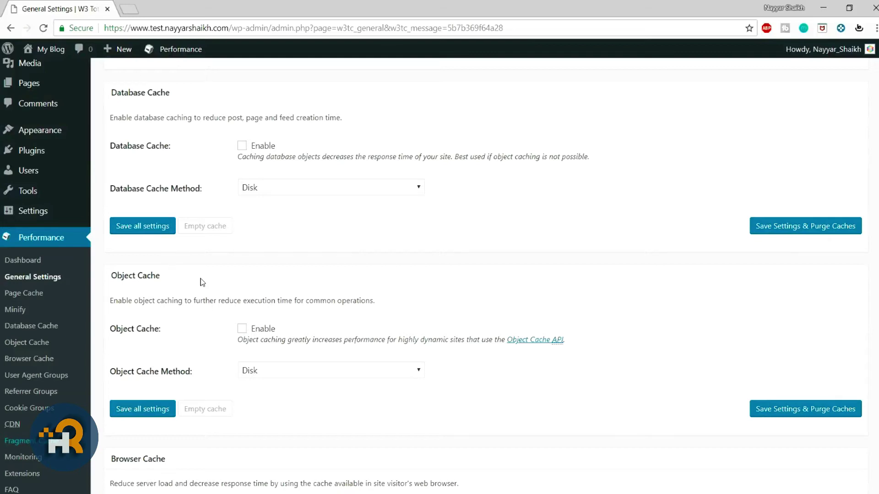
scroll(293, 319, down, 6)
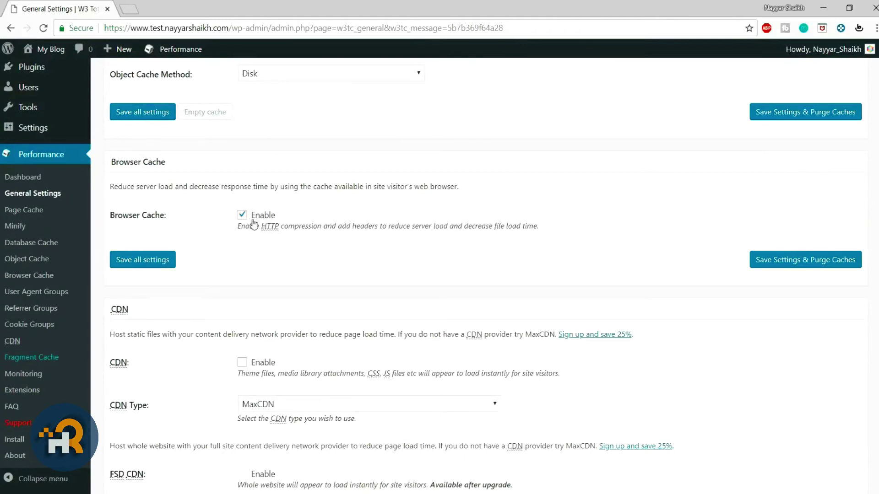
click(810, 267)
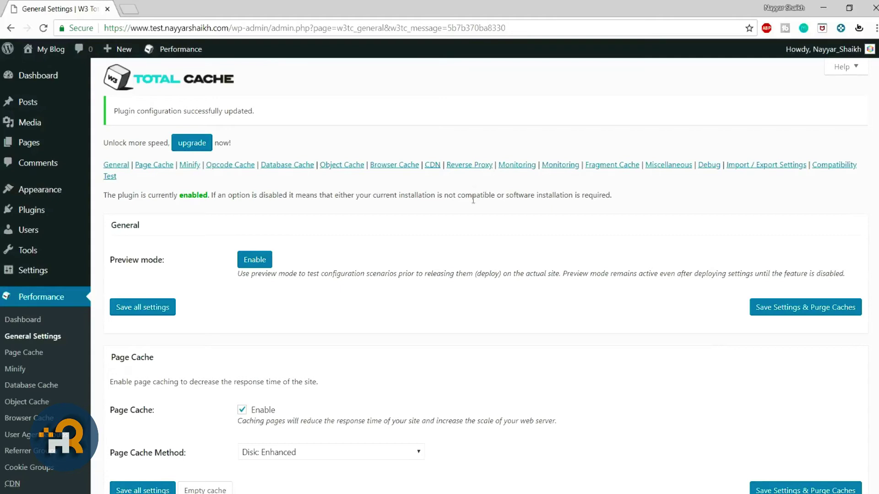
Review the CDN, Reverse Proxy, Monitoring, Fragment Cache and Licensing sections of the general settings.
scroll(333, 270, down, 20)
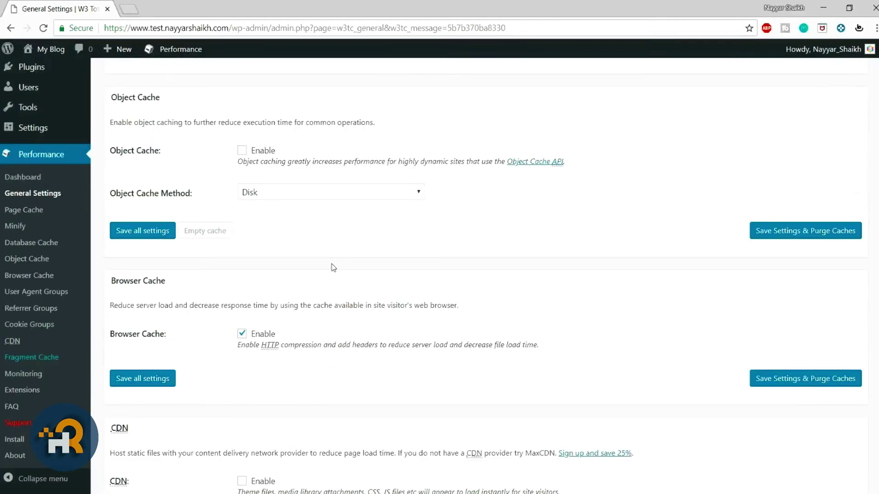
scroll(247, 339, down, 4)
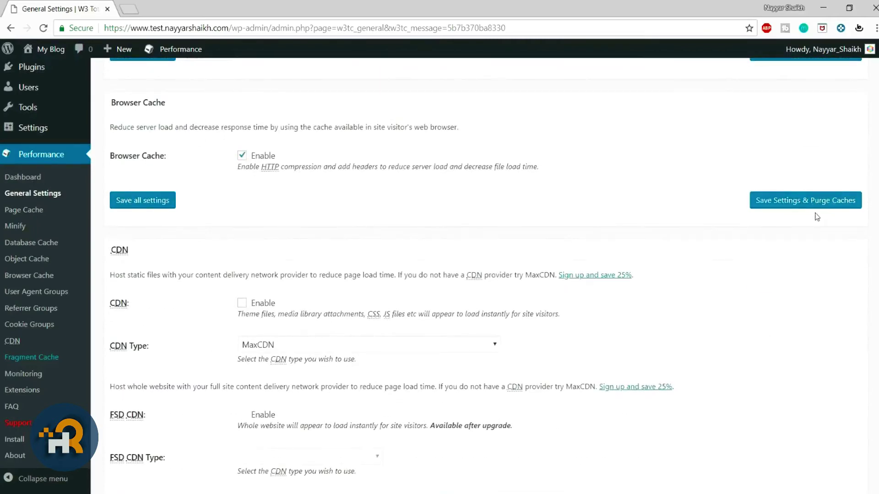
scroll(815, 218, down, 3)
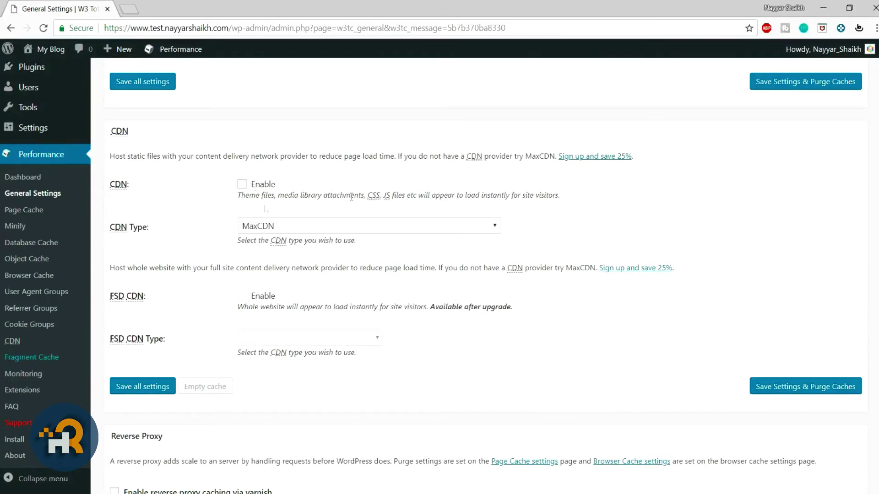
scroll(305, 249, down, 4)
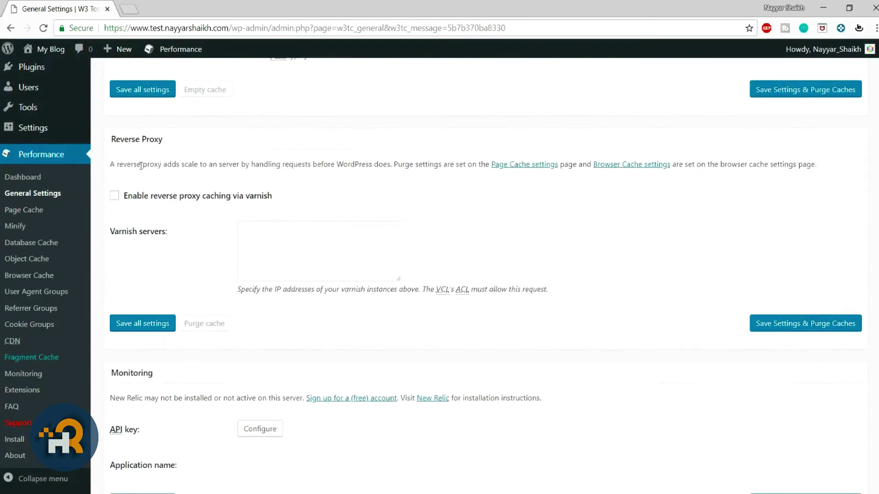
scroll(454, 215, down, 3)
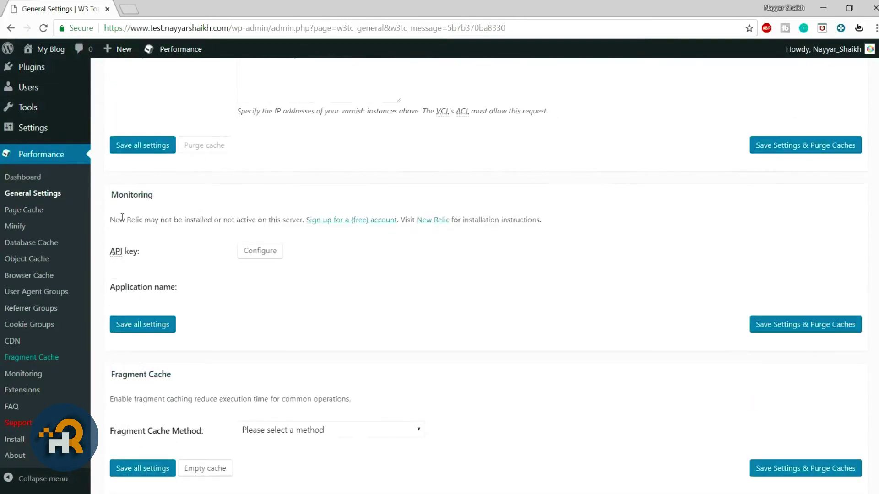
scroll(290, 278, down, 5)
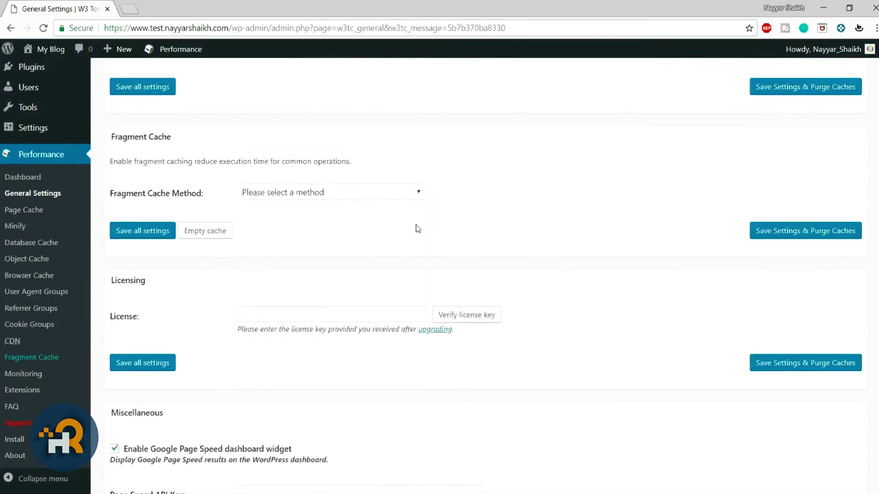
scroll(418, 229, down, 10)
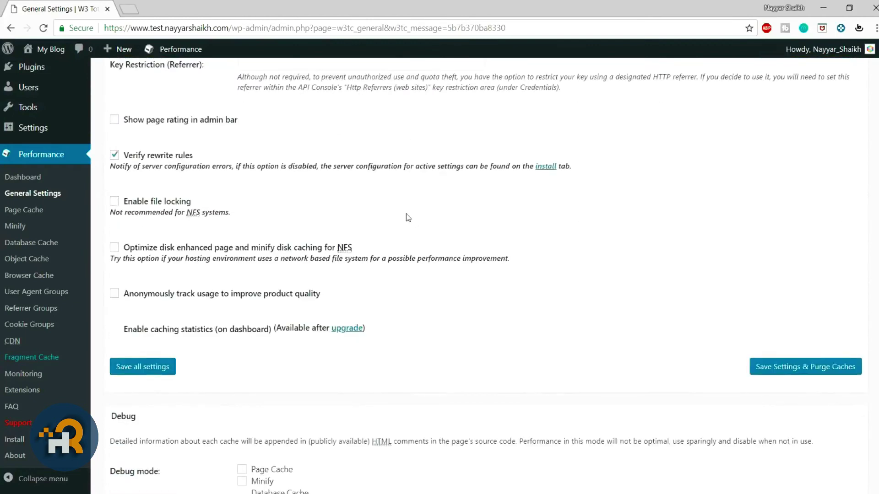
Enable the Miscellaneous option that optimizes disk enhanced page and minify disk caching for NFS, and save the settings while purging the caches.
scroll(409, 217, down, 3)
scroll(408, 219, up, 5)
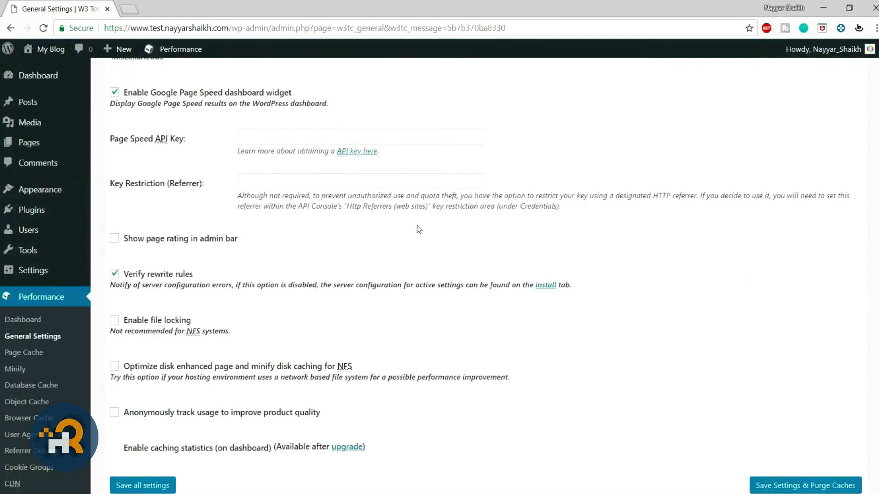
scroll(418, 228, up, 3)
scroll(418, 228, down, 5)
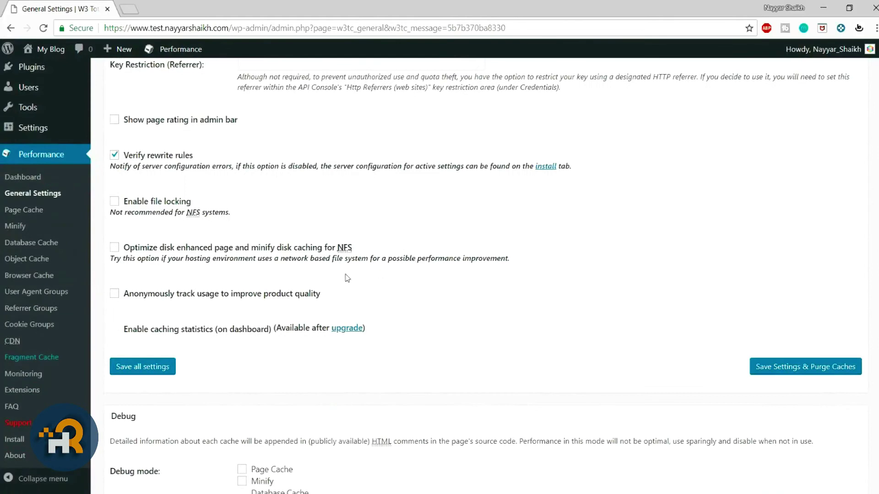
click(114, 248)
click(824, 371)
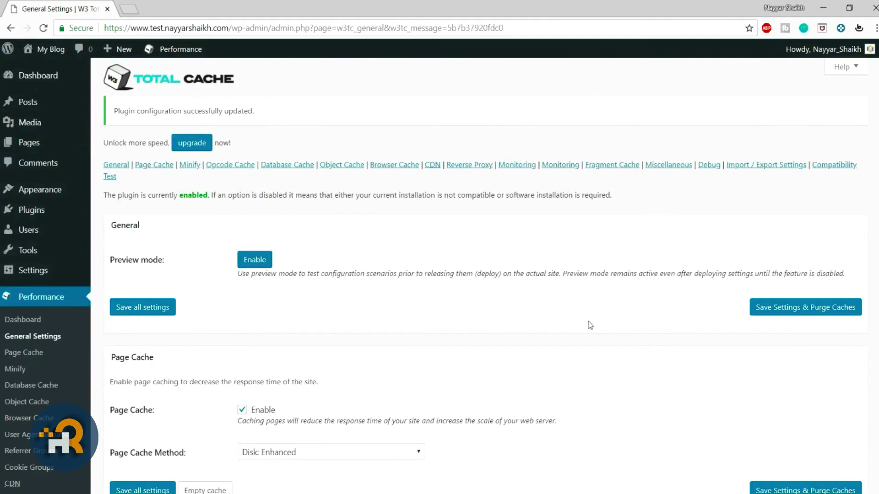
scroll(590, 326, down, 4)
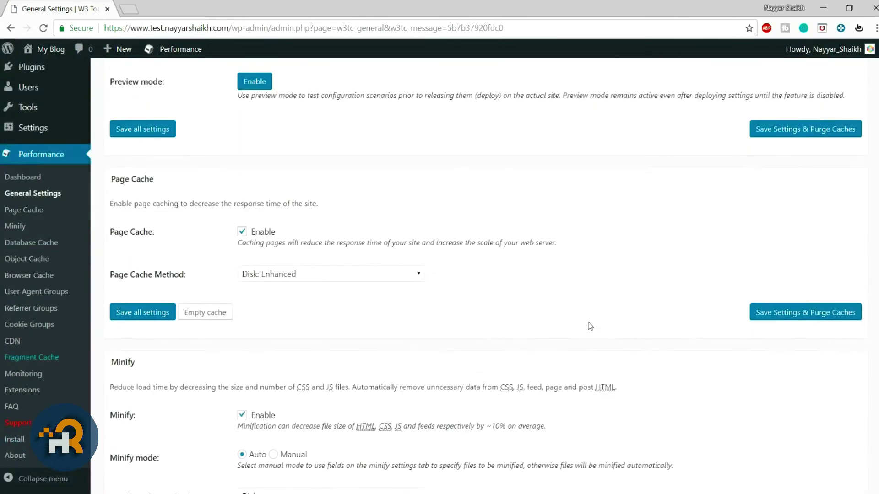
scroll(590, 325, down, 3)
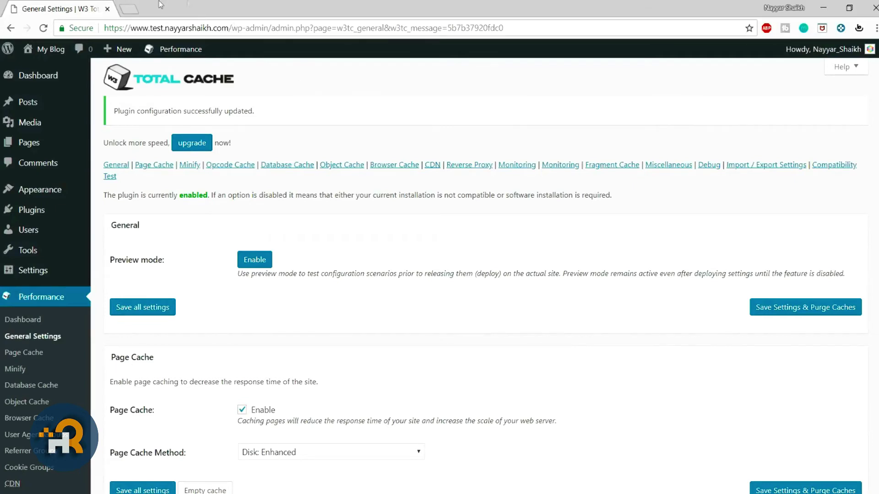
Open gtmetrix.com in a new browser tab.
click(129, 7)
text(gt)
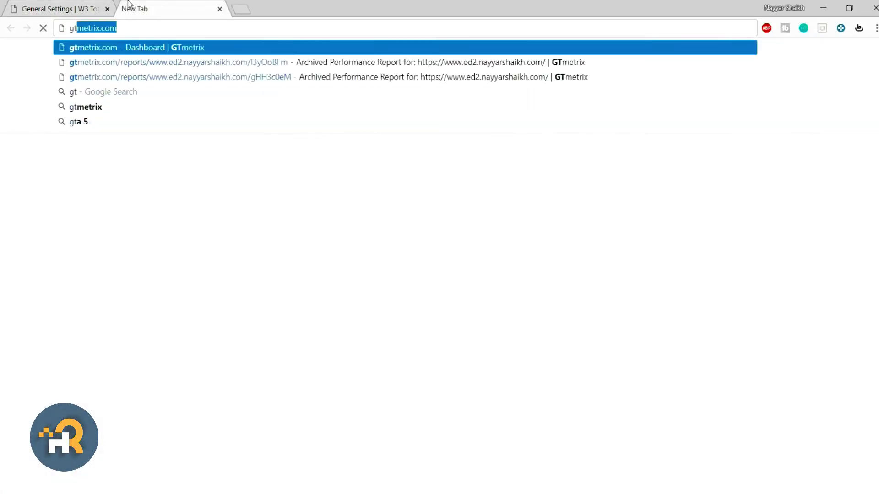
key(Return)
Copy the site's base URL from the WordPress admin address and run a GTmetrix performance test on it.
click(64, 8)
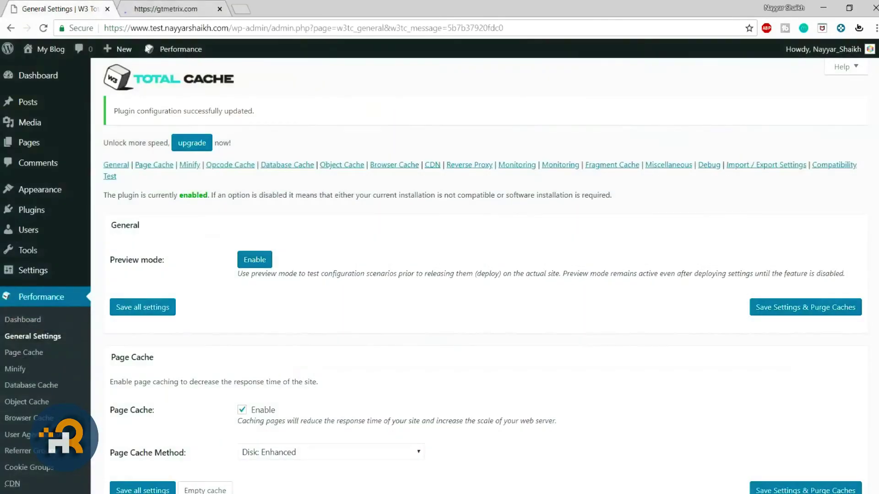
drag(229, 28, 104, 28)
key(ctrl+c)
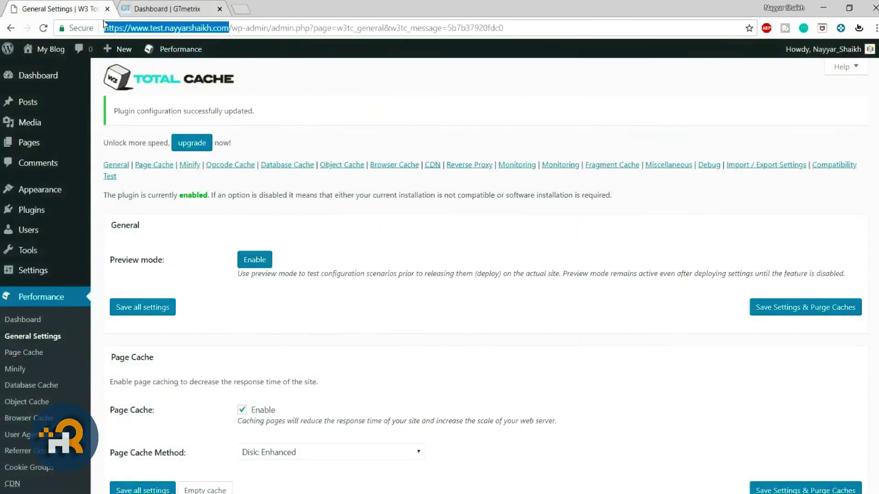
click(210, 5)
click(293, 307)
key(ctrl+v)
click(778, 306)
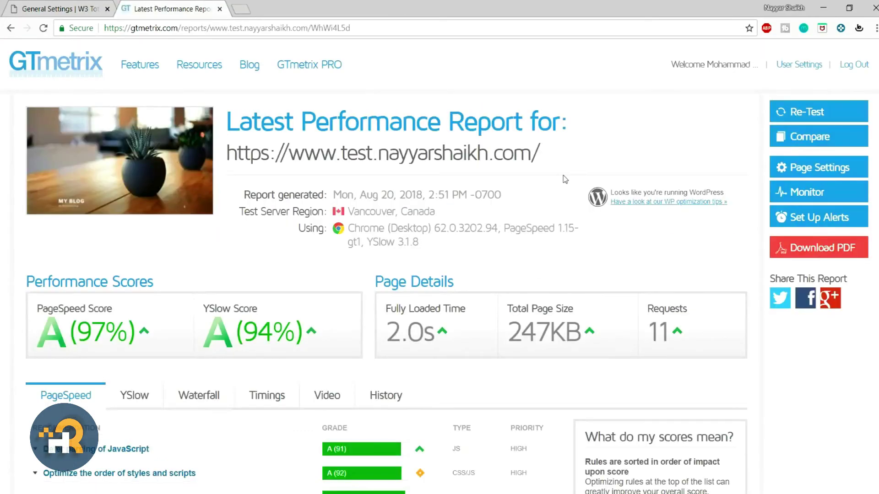
Examine the PageSpeed score, YSlow score and fully loaded time in the GTmetrix report.
drag(43, 336, 140, 339)
drag(257, 336, 326, 333)
click(326, 333)
drag(88, 323, 134, 327)
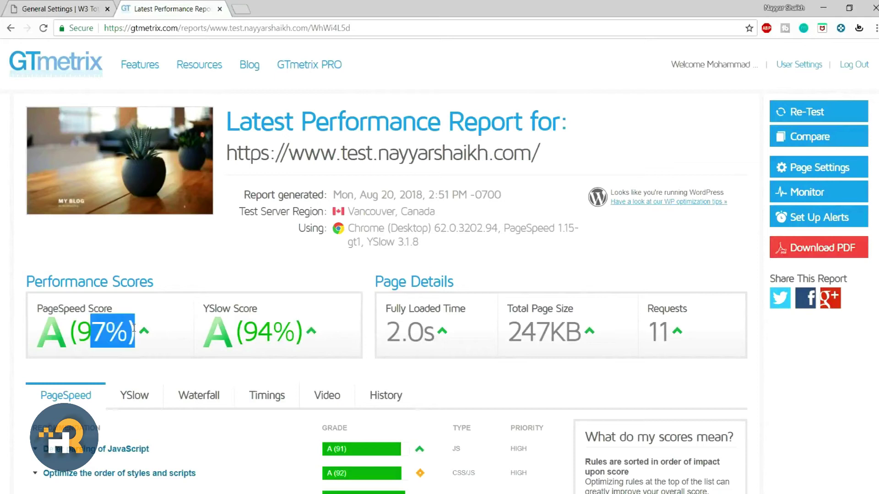
click(133, 327)
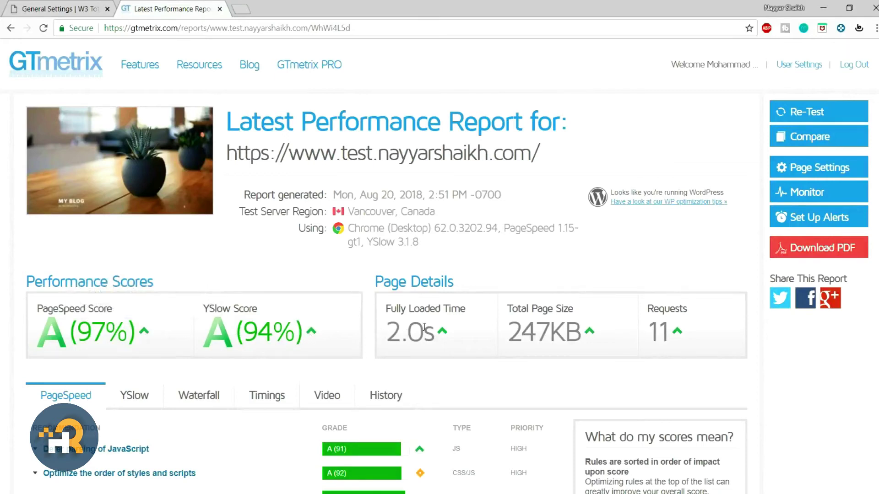
drag(429, 327, 387, 331)
click(392, 333)
Look through the YSlow and PageSpeed recommendations in the report and recheck both performance scores.
scroll(523, 331, down, 4)
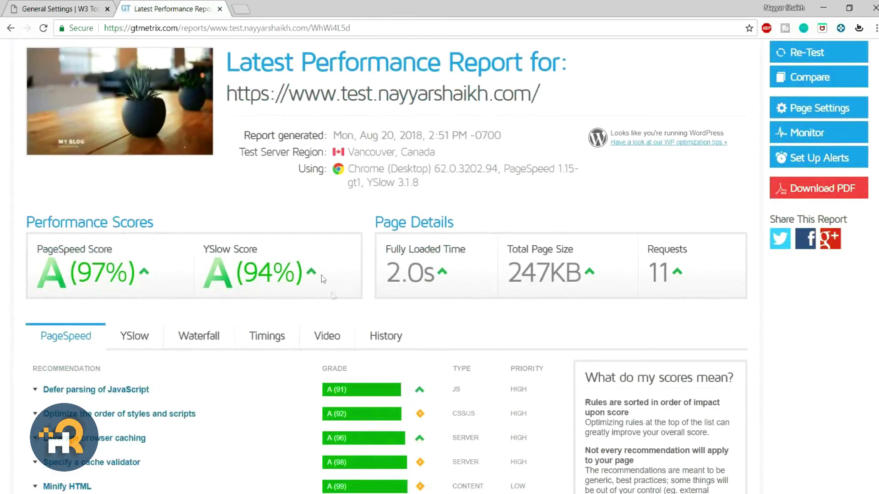
click(133, 217)
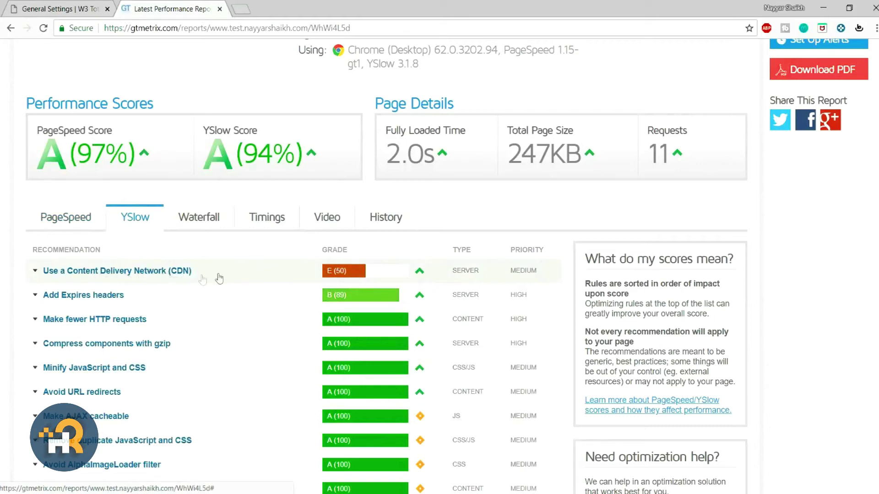
click(64, 217)
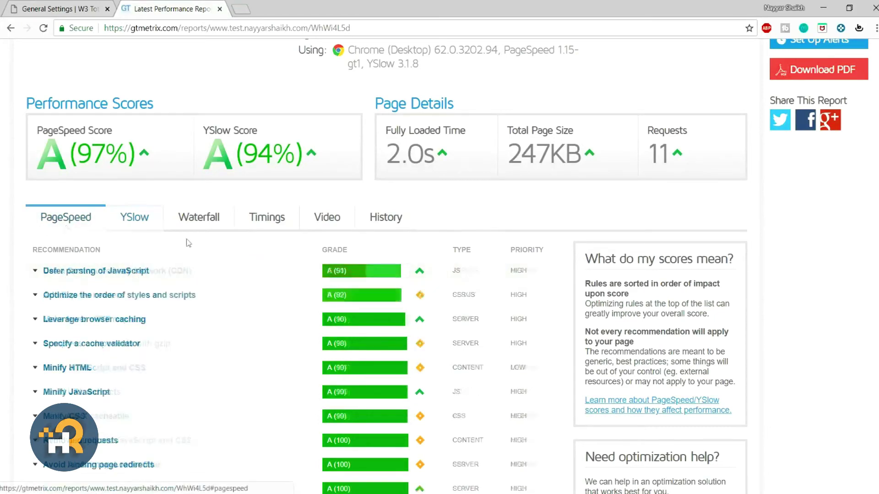
scroll(186, 243, up, 4)
drag(75, 328, 117, 323)
drag(250, 327, 297, 330)
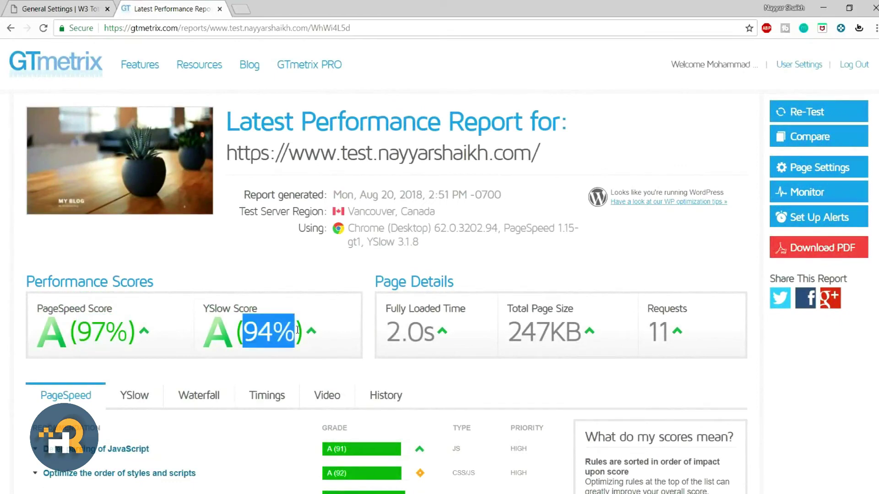
click(298, 330)
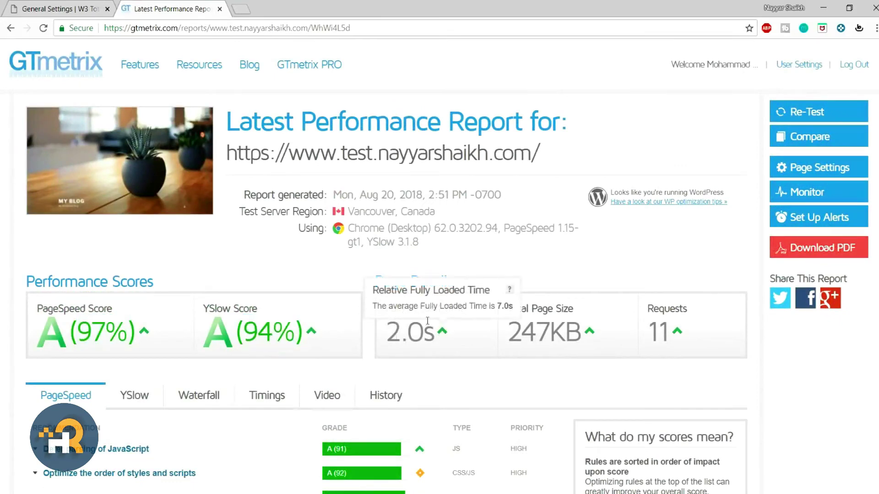
Return to the W3 Total Cache general settings and review the Page Cache and Minify sections.
click(48, 6)
scroll(471, 322, down, 2)
scroll(471, 322, down, 3)
scroll(398, 272, up, 1)
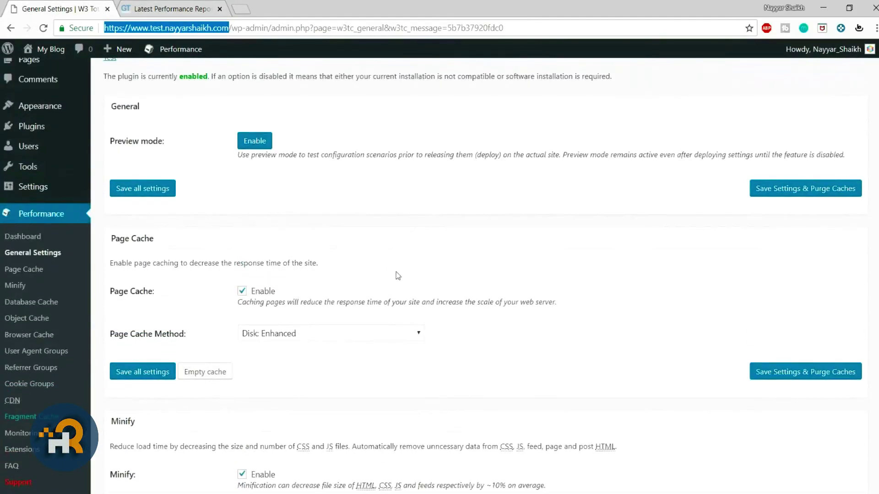
scroll(360, 319, up, 3)
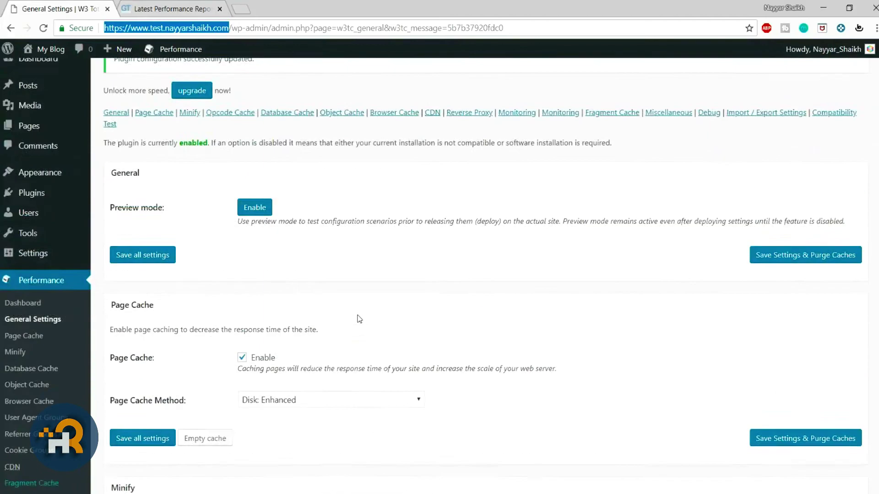
scroll(359, 319, down, 3)
click(115, 247)
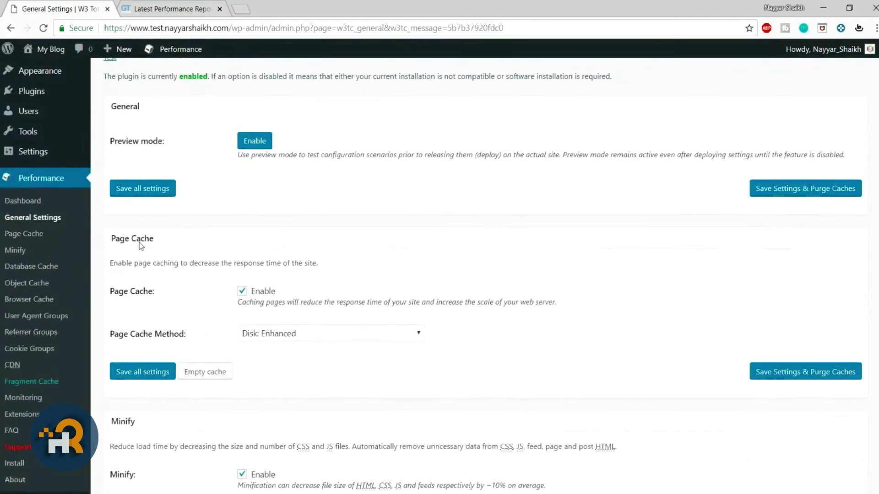
scroll(320, 347, down, 6)
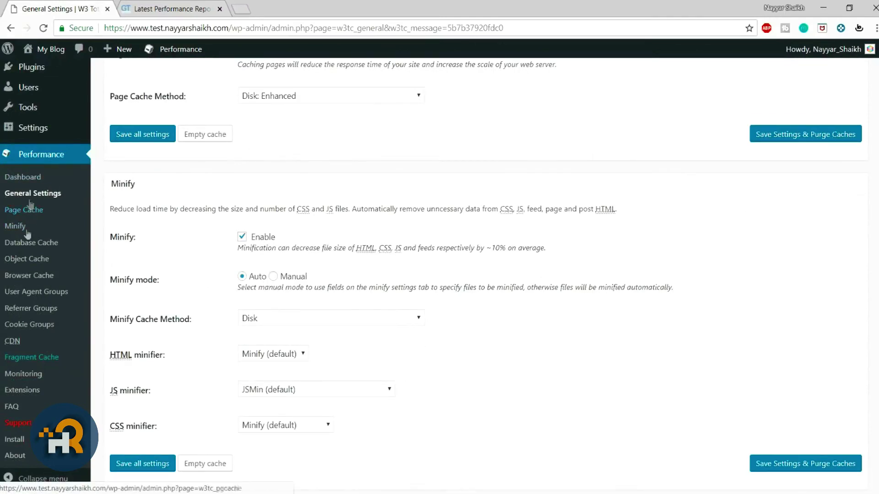
Open the detailed Page Cache settings and enable caching of site, category, tag and comment feeds.
click(18, 211)
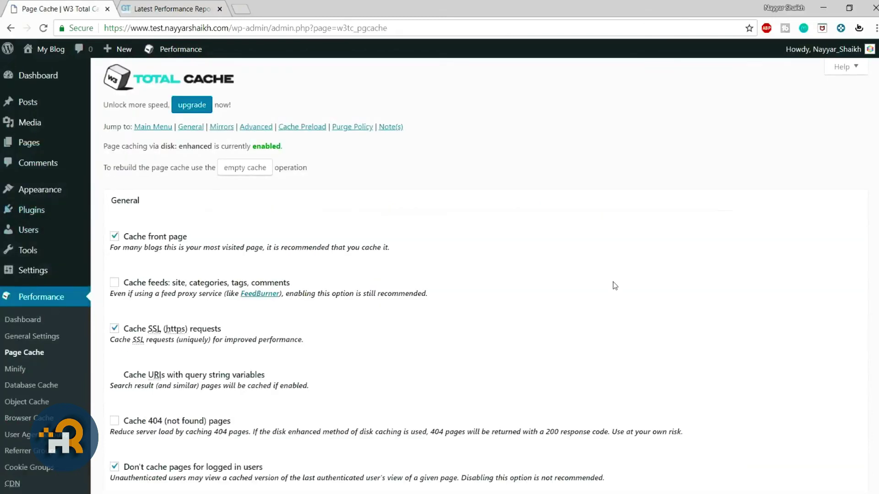
scroll(631, 286, down, 1)
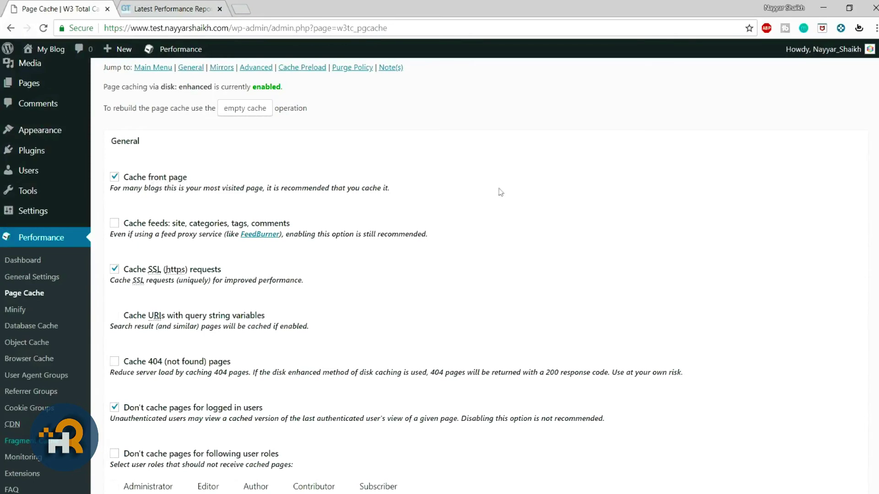
scroll(173, 171, down, 1)
click(114, 164)
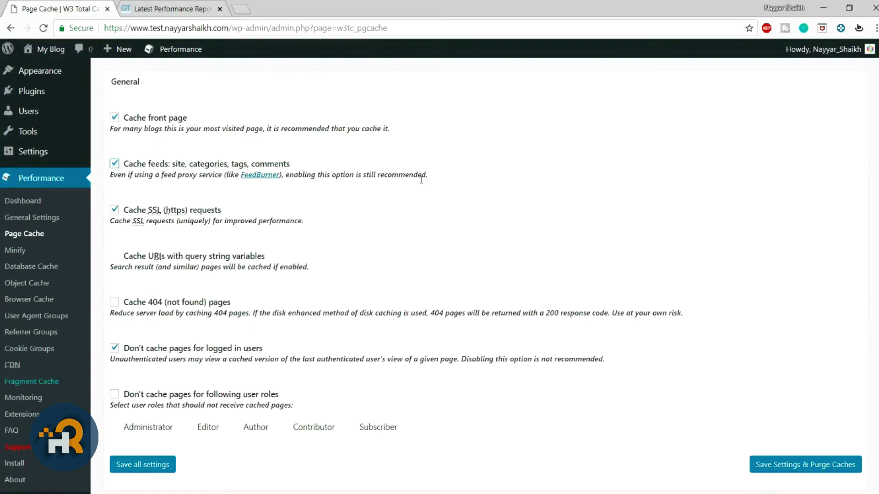
Check the site's connection security for the Cache SSL (https) requests option, and save the Page Cache settings while purging the caches.
scroll(330, 191, down, 1)
drag(123, 151, 158, 154)
click(304, 163)
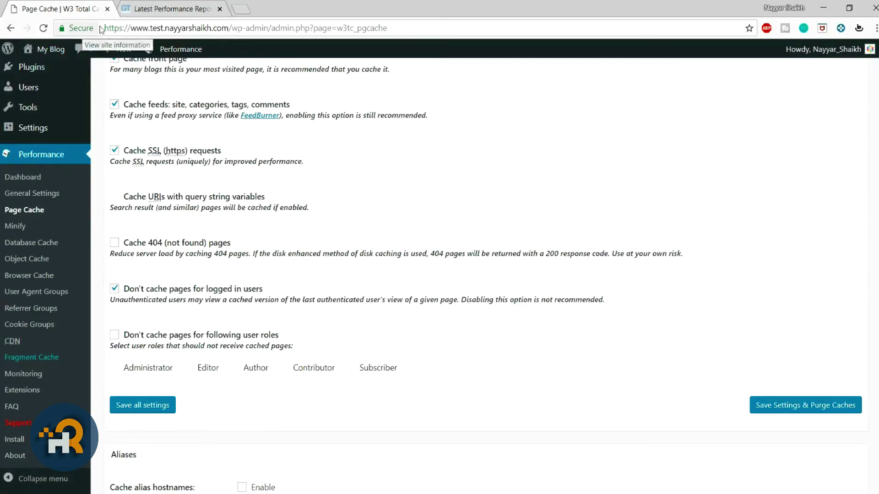
click(86, 34)
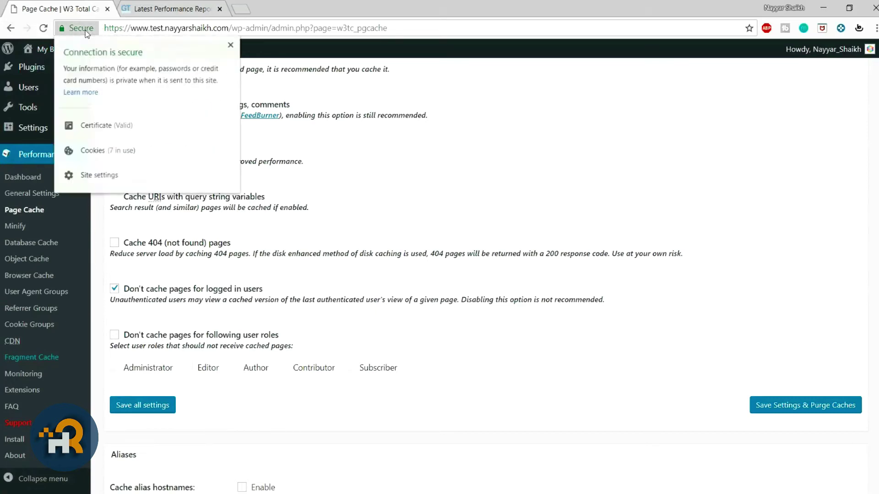
click(231, 44)
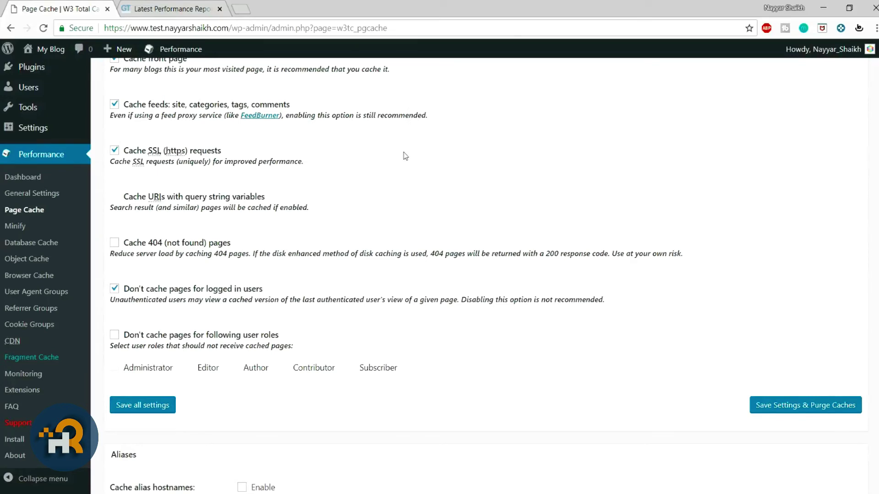
scroll(152, 206, down, 1)
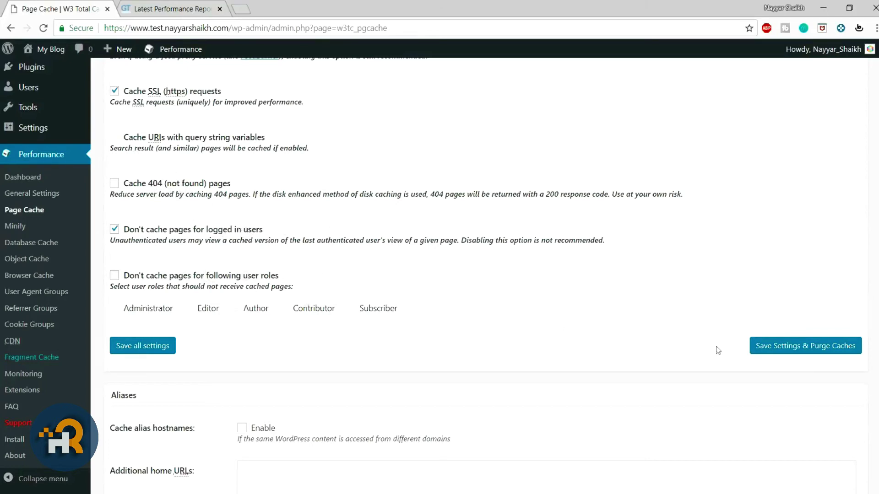
click(818, 351)
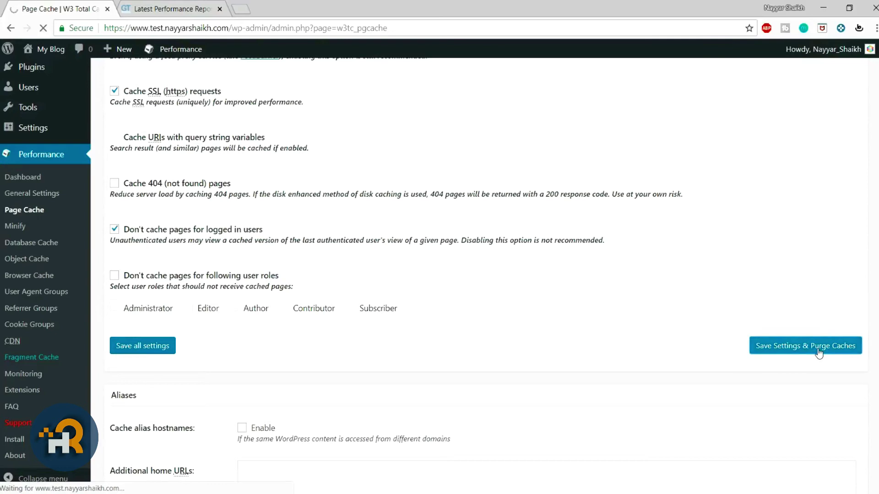
Exclude the Administrator, Editor, Author and Contributor roles from page caching, and save the settings while purging the caches.
scroll(799, 373, down, 7)
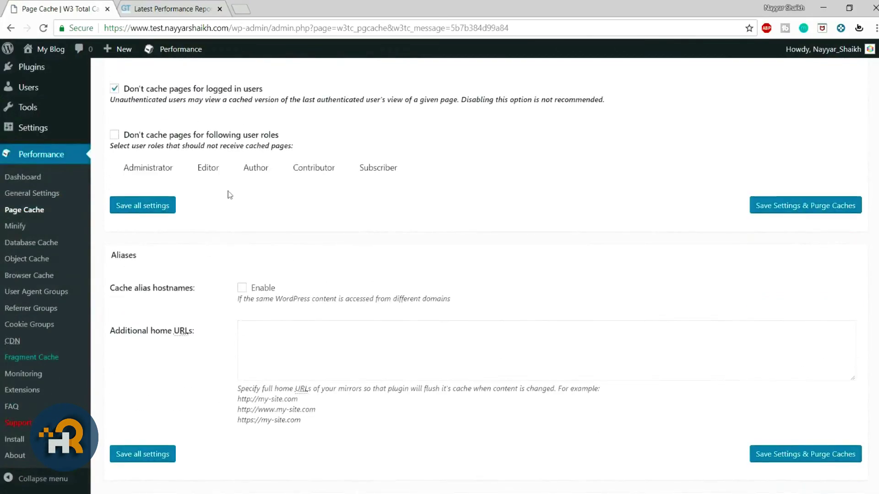
click(157, 138)
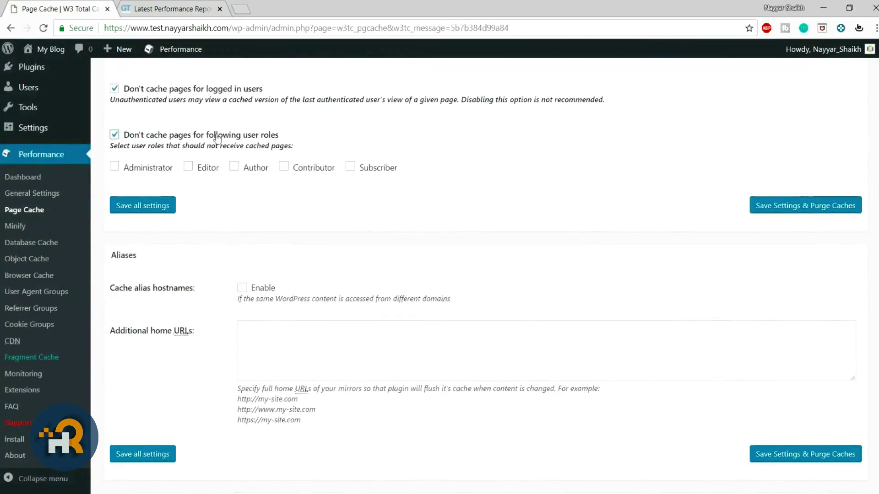
click(151, 170)
click(189, 168)
click(236, 170)
click(284, 170)
click(800, 209)
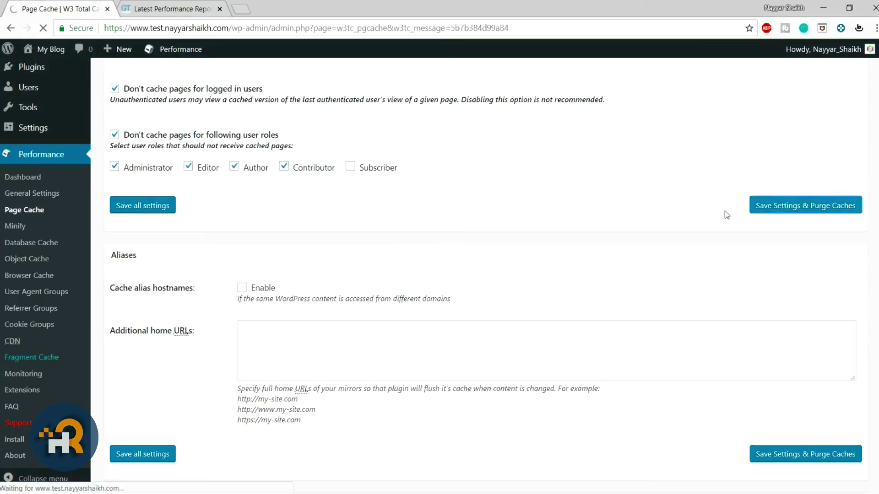
Review the user role exclusions and the Aliases, Cache Preload, Purge Policy and Advanced sections of the Page Cache settings.
scroll(718, 238, down, 15)
drag(413, 168, 359, 177)
click(478, 194)
scroll(478, 195, up, 1)
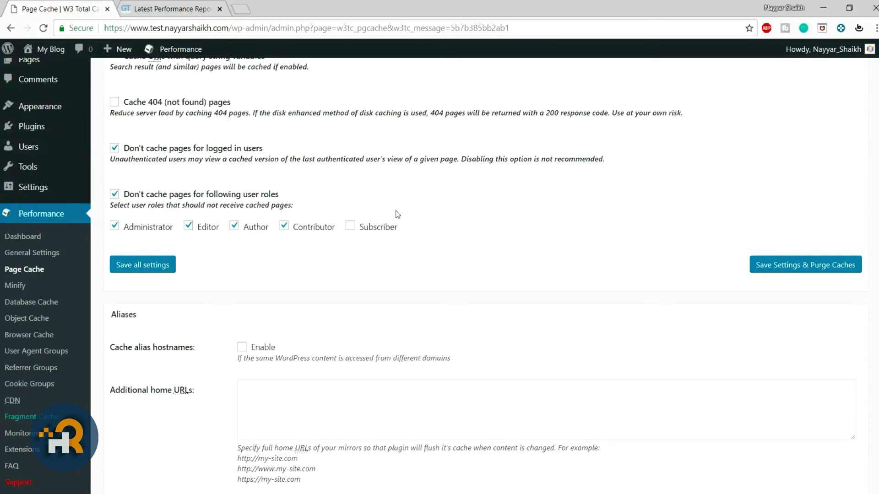
scroll(397, 215, up, 4)
scroll(398, 215, up, 1)
scroll(397, 241, down, 1)
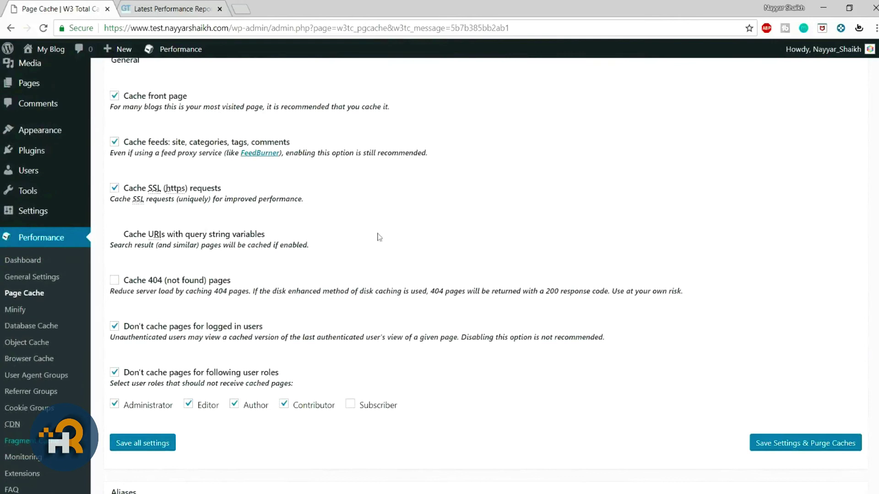
scroll(154, 147, down, 6)
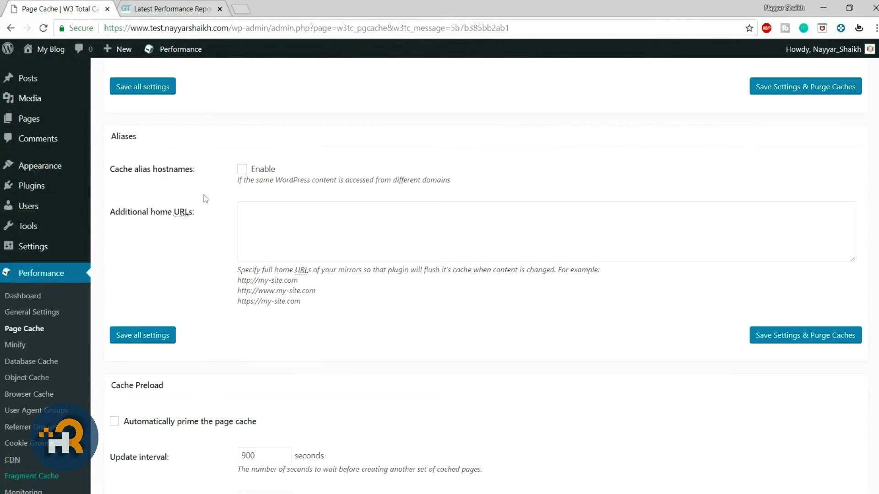
scroll(155, 147, down, 4)
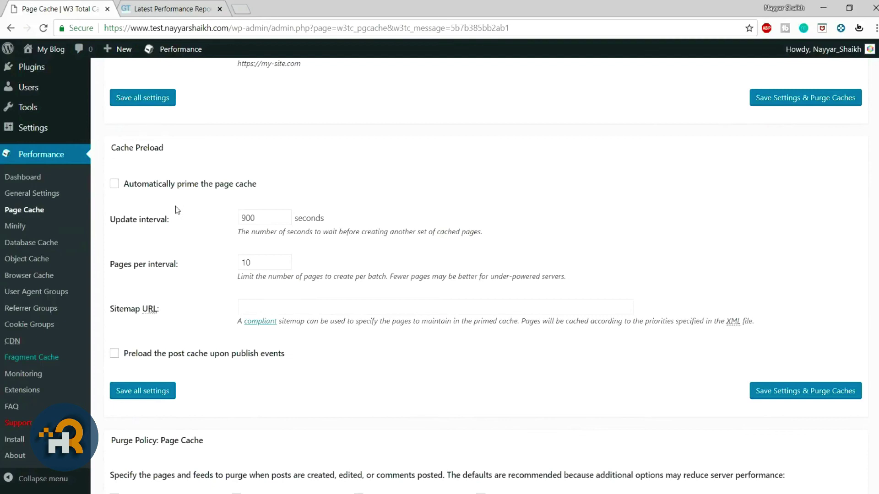
scroll(343, 243, down, 1)
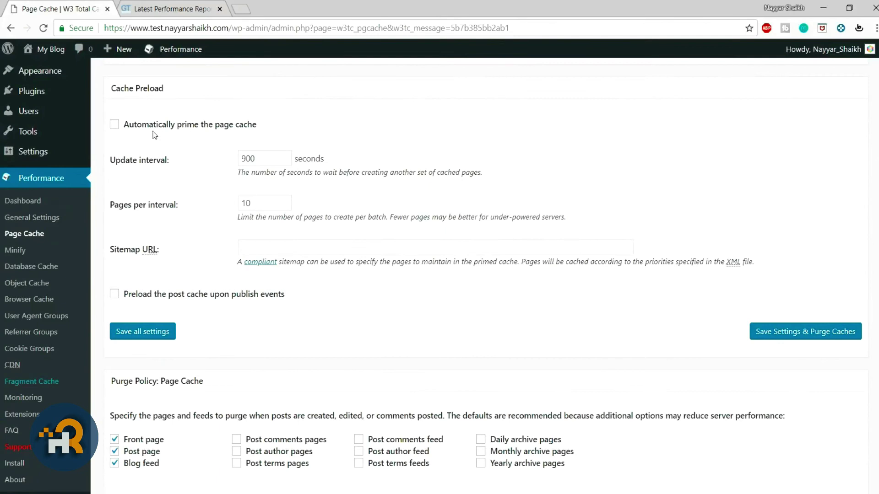
scroll(155, 135, down, 6)
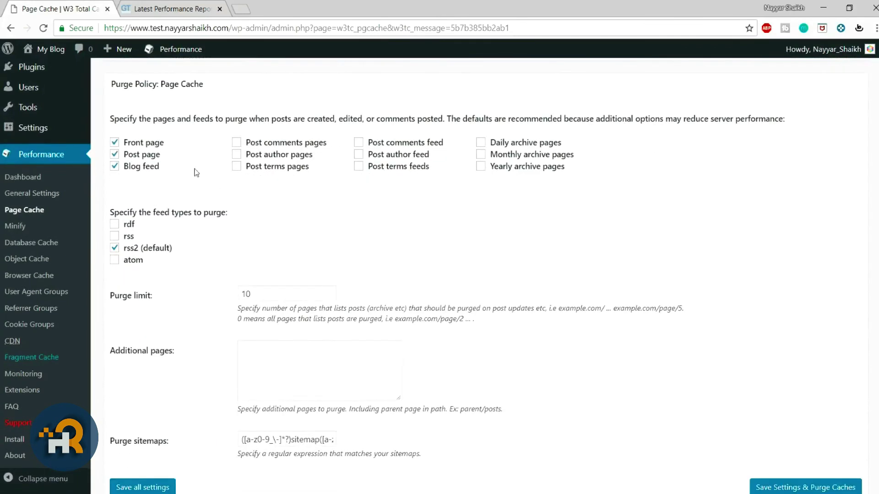
scroll(185, 164, up, 1)
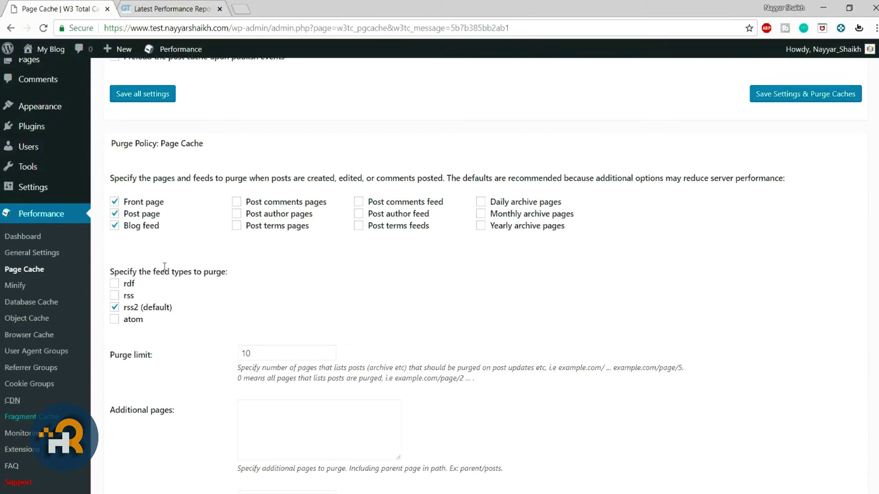
scroll(263, 290, down, 12)
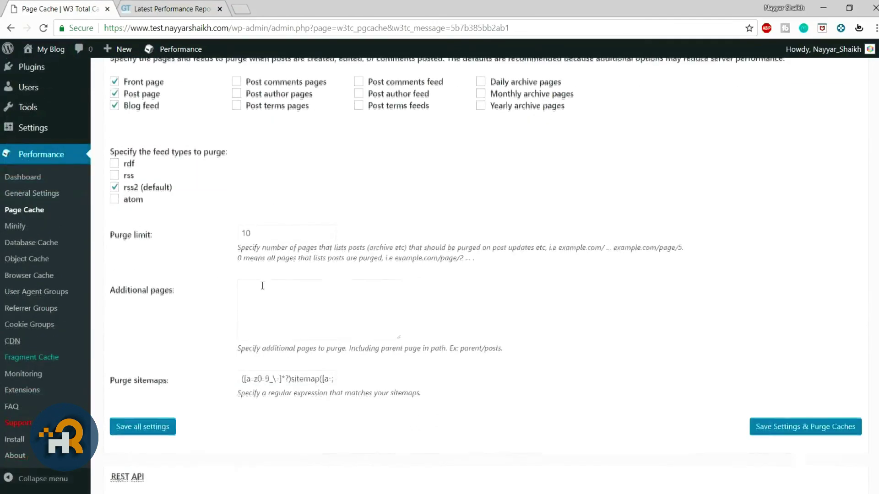
scroll(335, 301, down, 13)
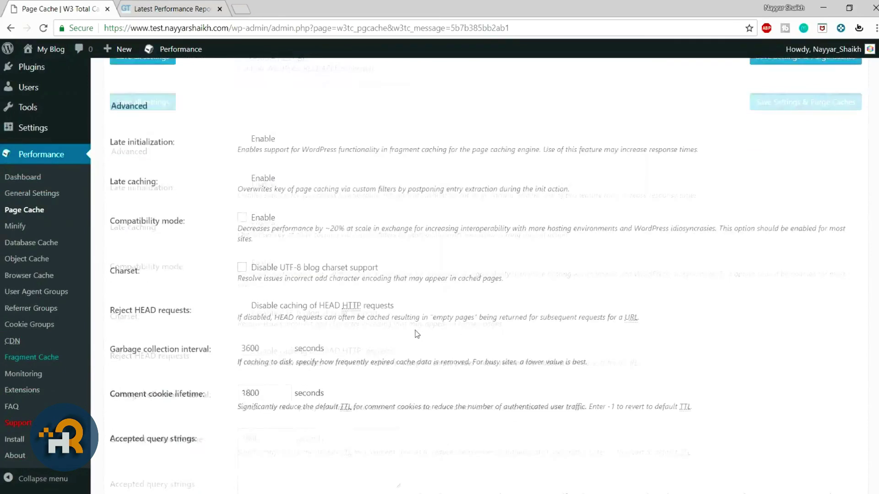
scroll(333, 341, down, 10)
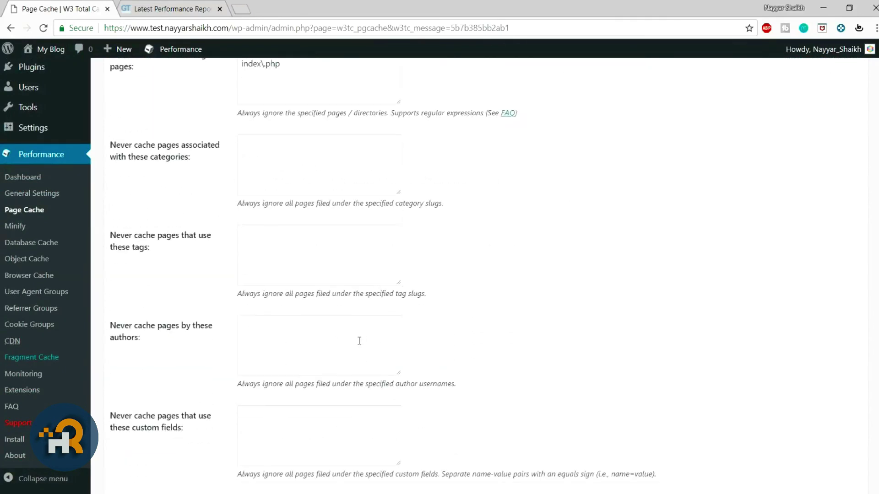
In the Minify settings, enable HTML minify with inline CSS minification, inline JS minification and line break removal, then save and purge the caches.
click(31, 229)
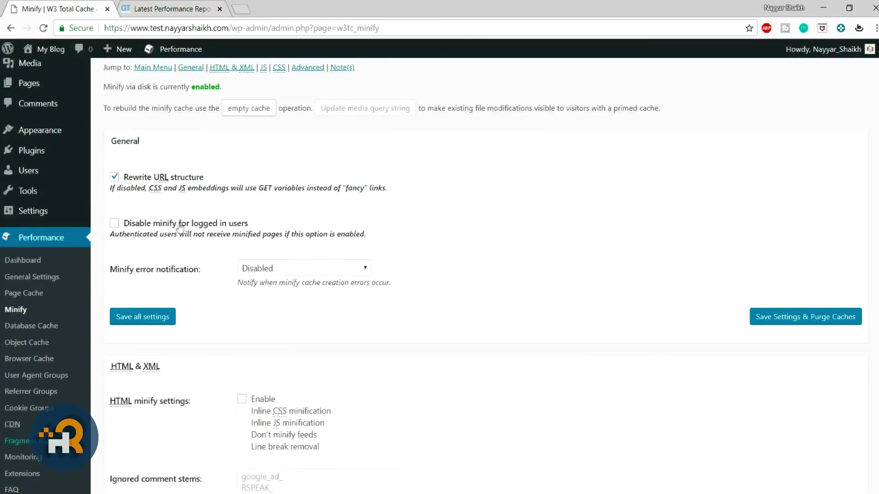
scroll(470, 255, down, 1)
scroll(470, 255, down, 3)
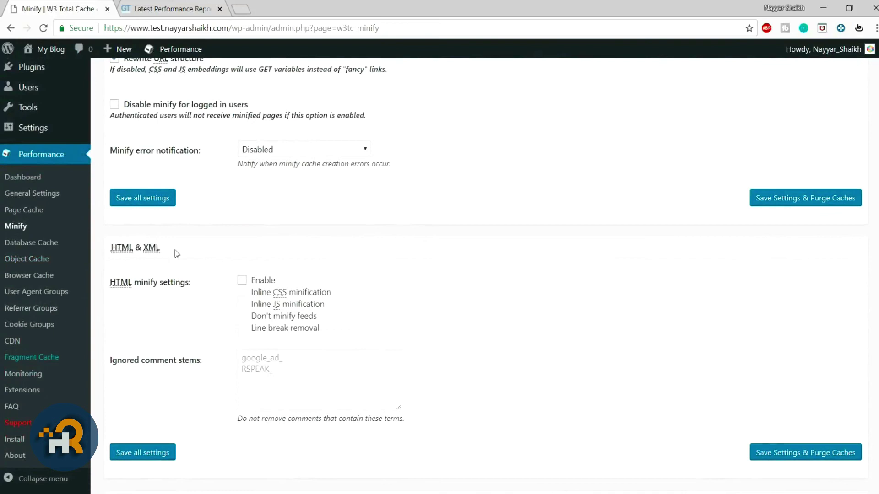
click(241, 282)
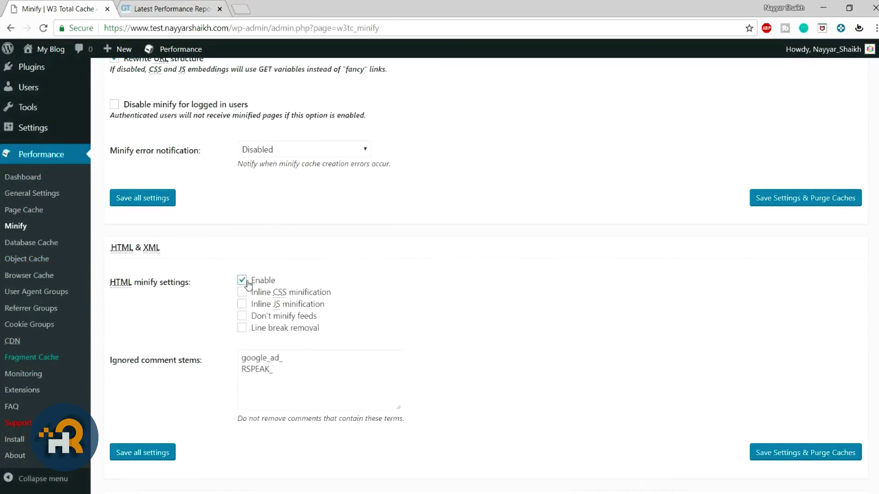
click(264, 295)
click(265, 306)
click(242, 329)
click(819, 455)
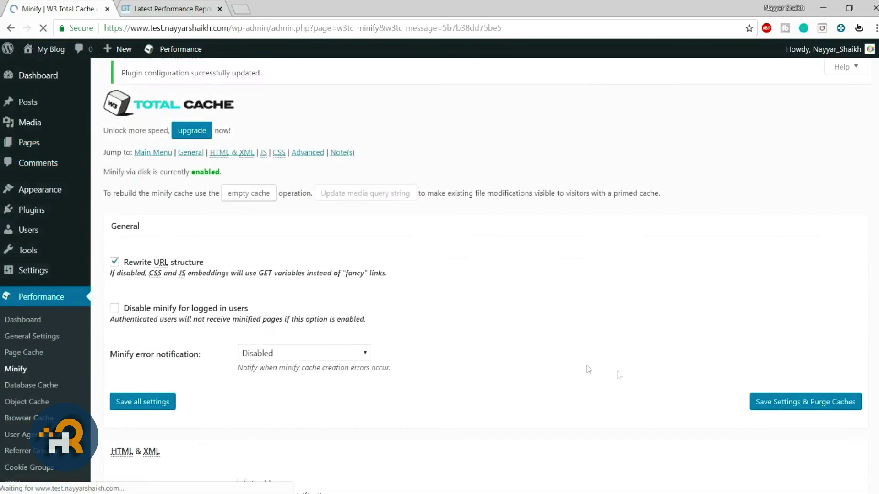
Review the JS, CSS and Advanced sections of the Minify settings, including the Combine only option for CSS.
scroll(538, 343, down, 12)
scroll(540, 345, down, 1)
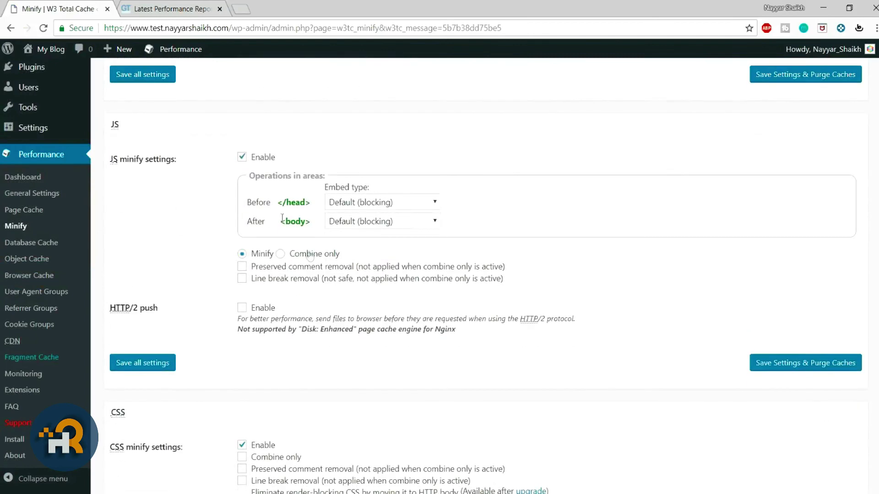
scroll(343, 279, down, 3)
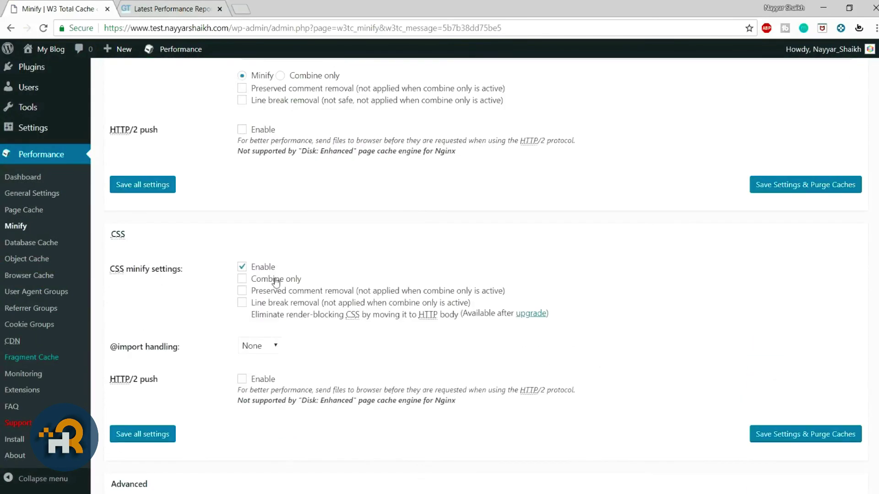
scroll(361, 296, down, 2)
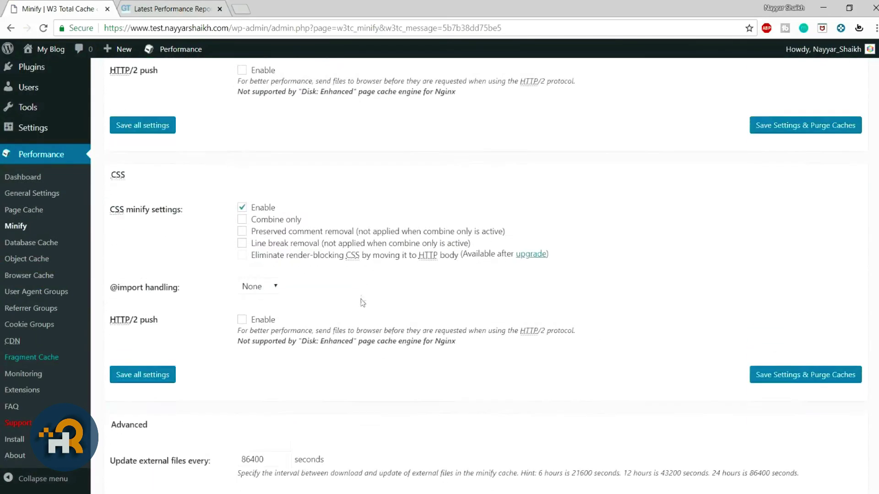
scroll(360, 297, up, 6)
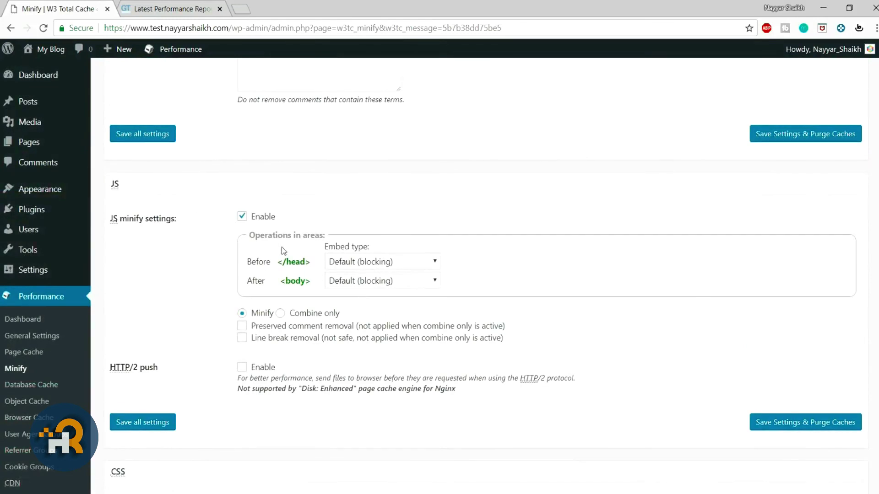
scroll(346, 310, down, 5)
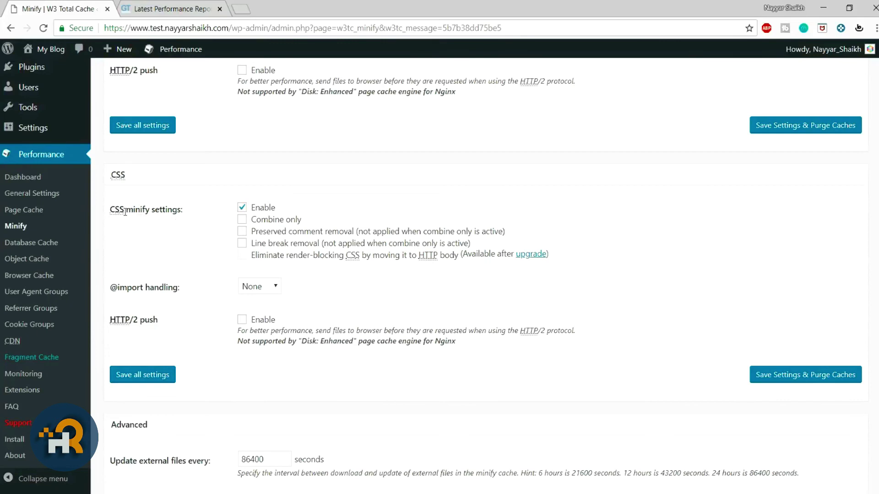
drag(123, 212, 169, 211)
click(218, 213)
click(266, 222)
click(265, 222)
scroll(380, 286, down, 5)
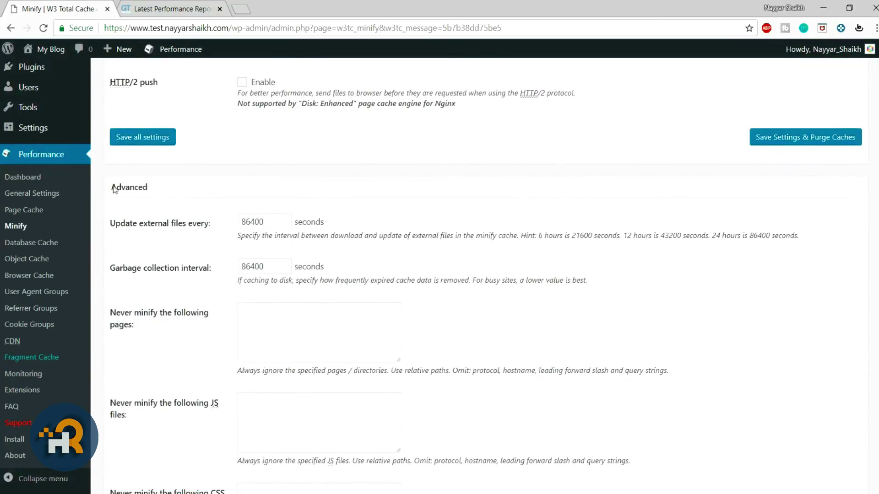
scroll(274, 301, up, 1)
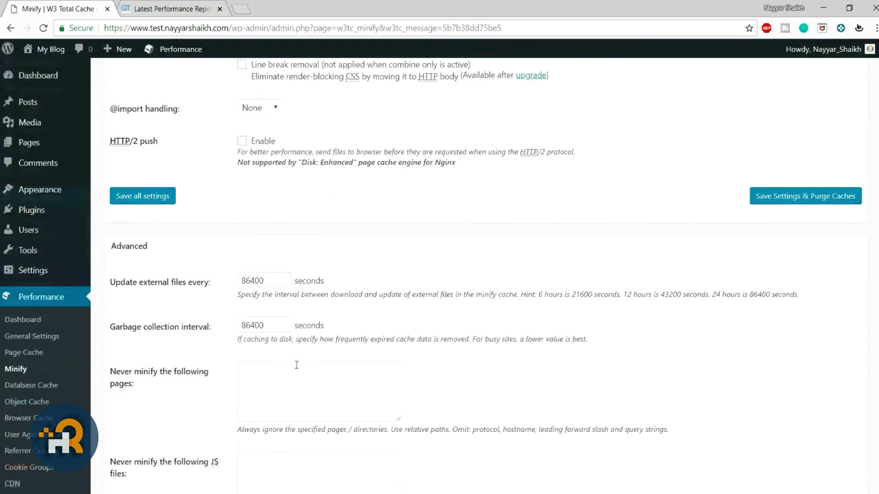
scroll(297, 365, down, 2)
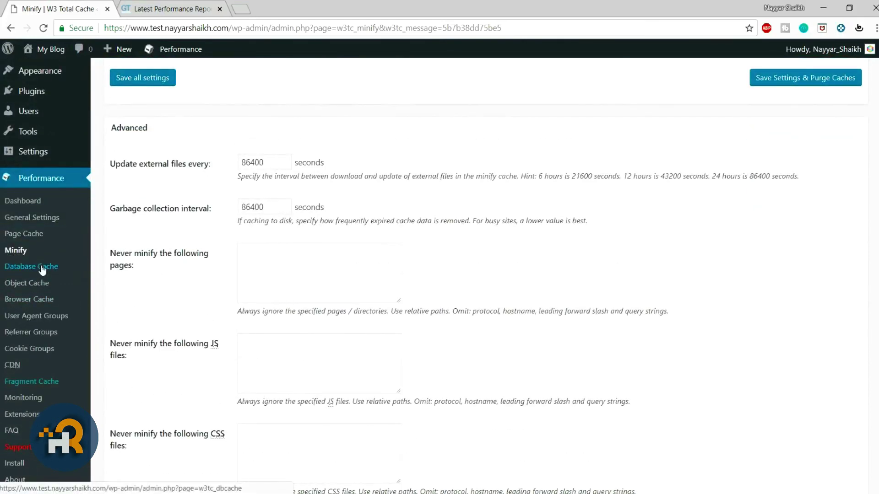
In the Browser Cache general settings, enable the expires header and the cache control header, and save while purging the caches.
click(29, 300)
click(499, 93)
scroll(565, 256, down, 2)
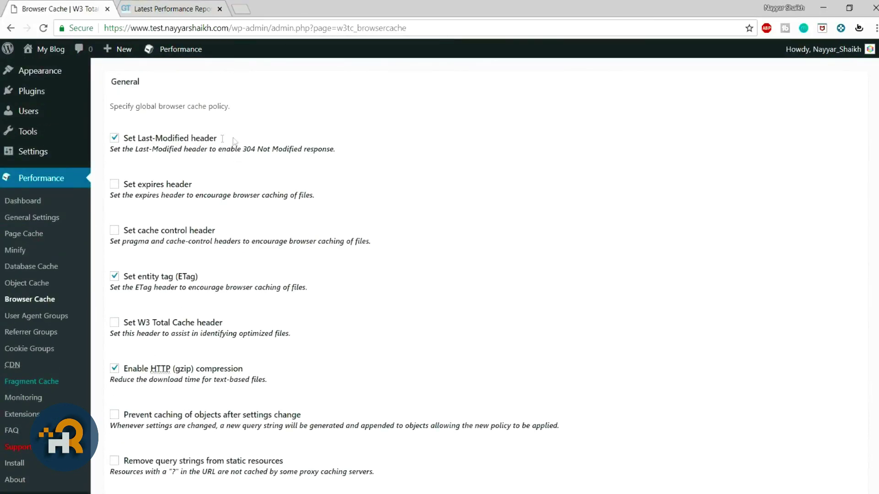
click(174, 185)
click(176, 234)
scroll(379, 228, down, 1)
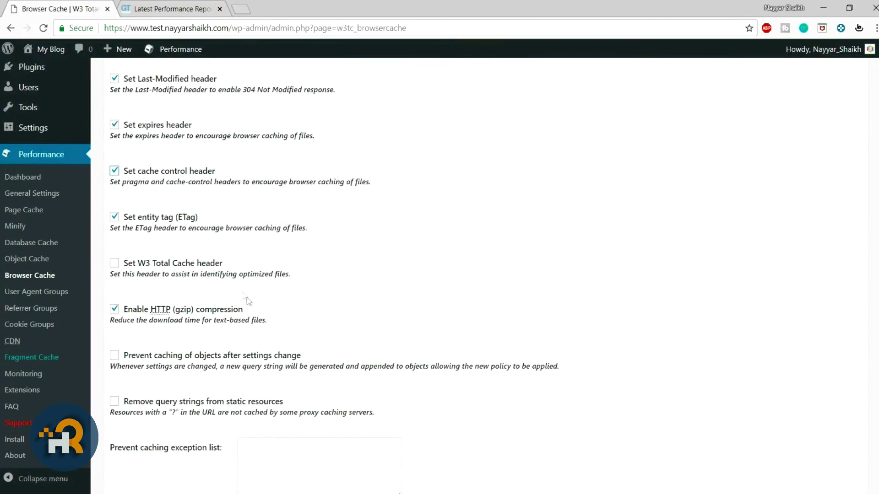
scroll(268, 390, down, 9)
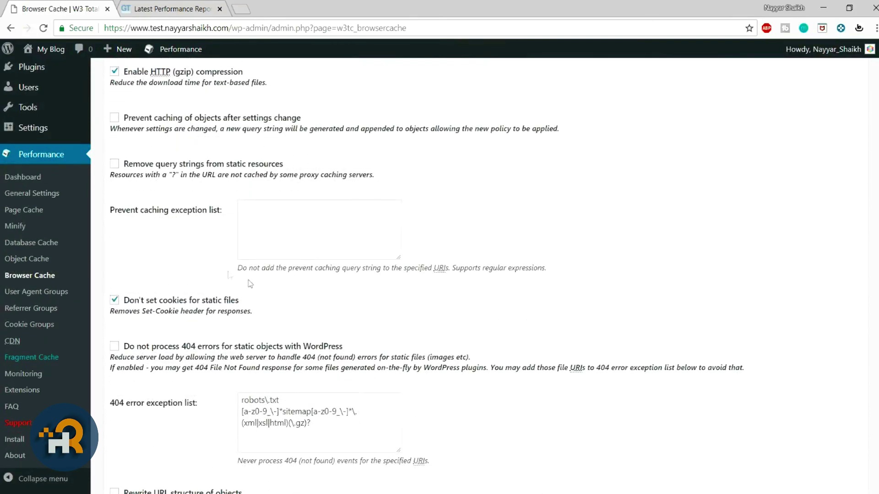
click(794, 305)
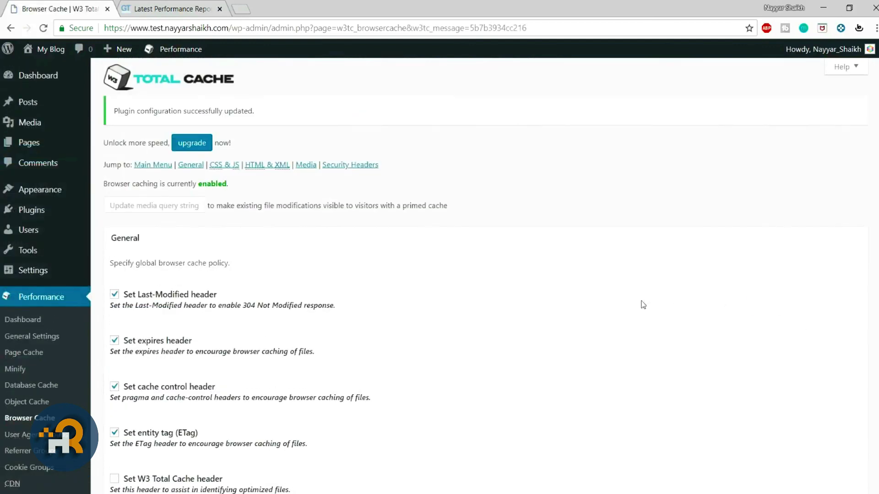
Look through the Browser Cache policies for CSS & JS, HTML & XML and Media & Other Files, and the security header options.
scroll(642, 305, down, 10)
scroll(642, 304, down, 8)
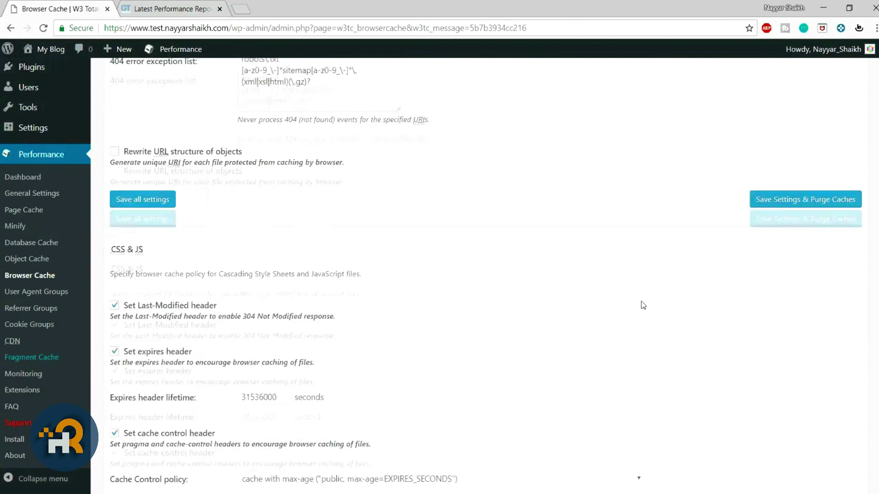
scroll(196, 211, down, 3)
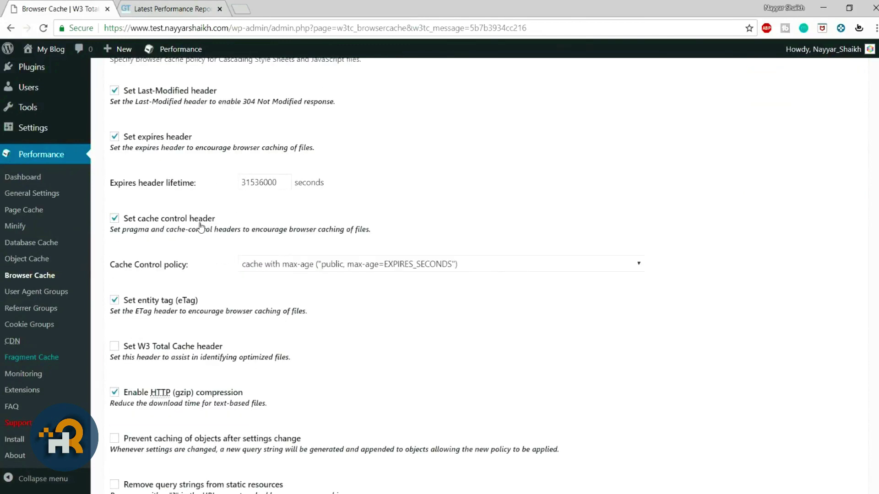
scroll(220, 263, down, 3)
scroll(277, 275, down, 10)
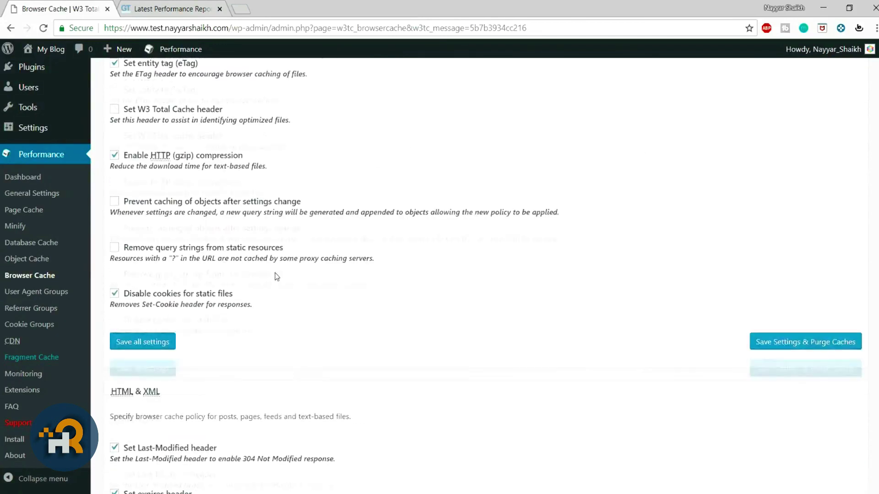
scroll(276, 275, down, 15)
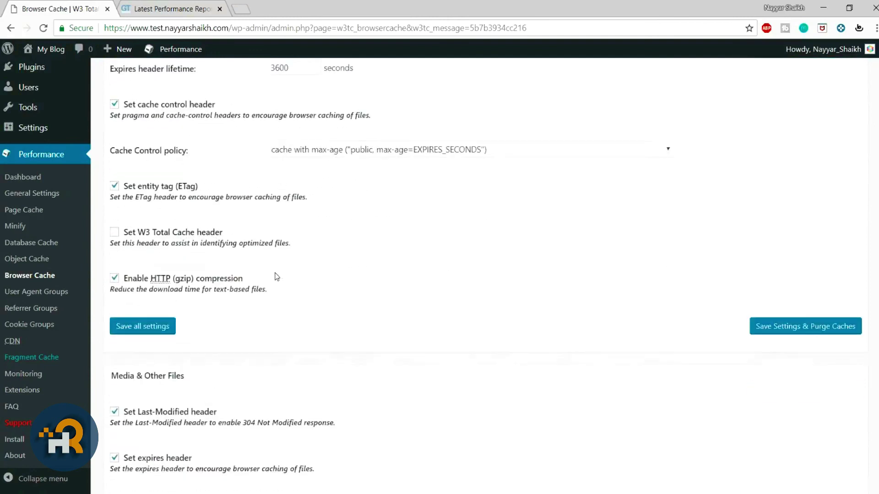
scroll(277, 277, down, 20)
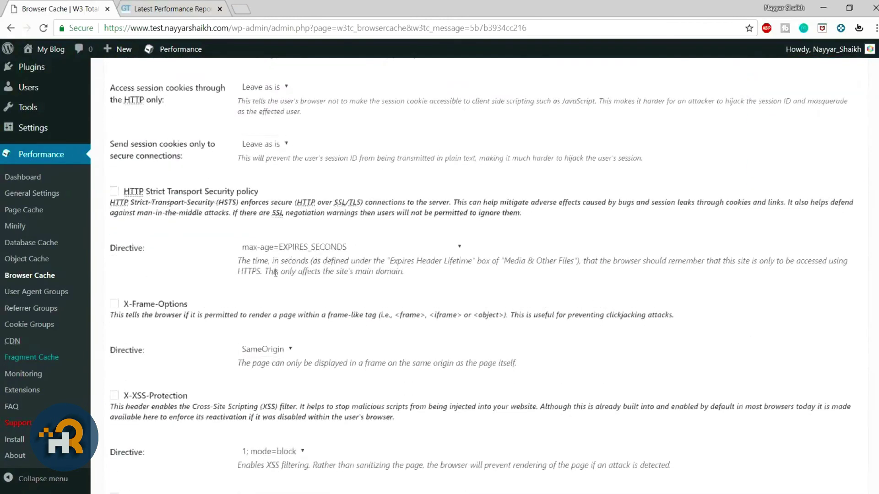
scroll(276, 275, up, 20)
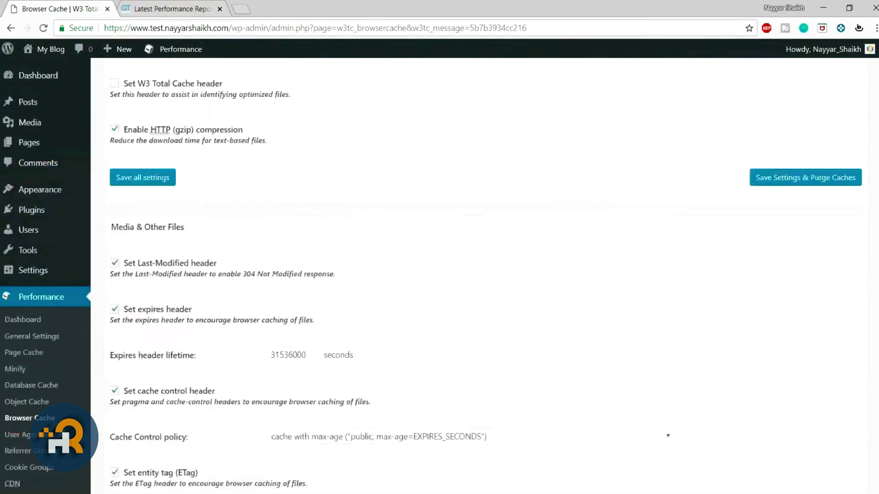
Switch to the GTmetrix report, check the existing PageSpeed score and fully loaded time, and re-test the site.
scroll(868, 148, up, 10)
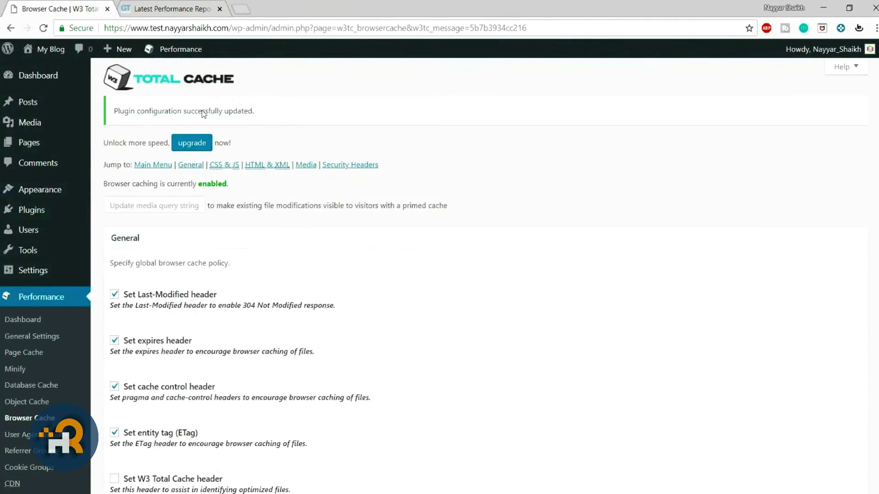
click(161, 5)
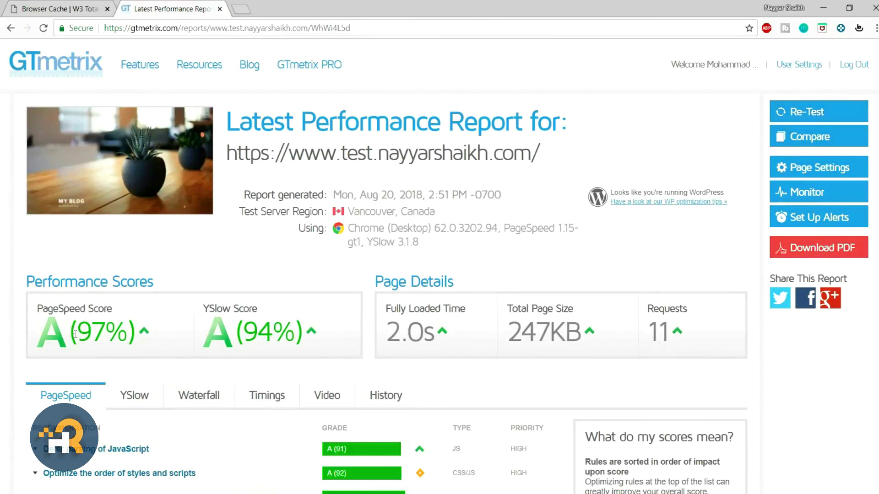
drag(76, 333, 122, 337)
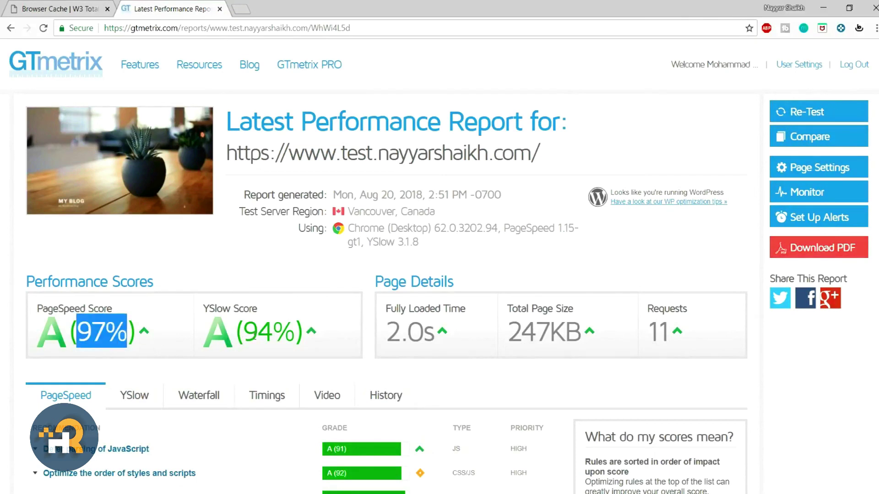
drag(386, 335, 407, 337)
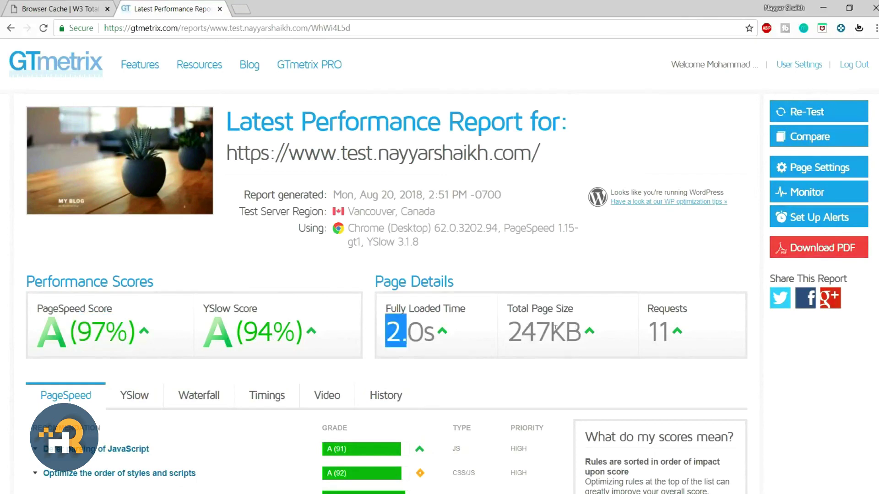
click(800, 113)
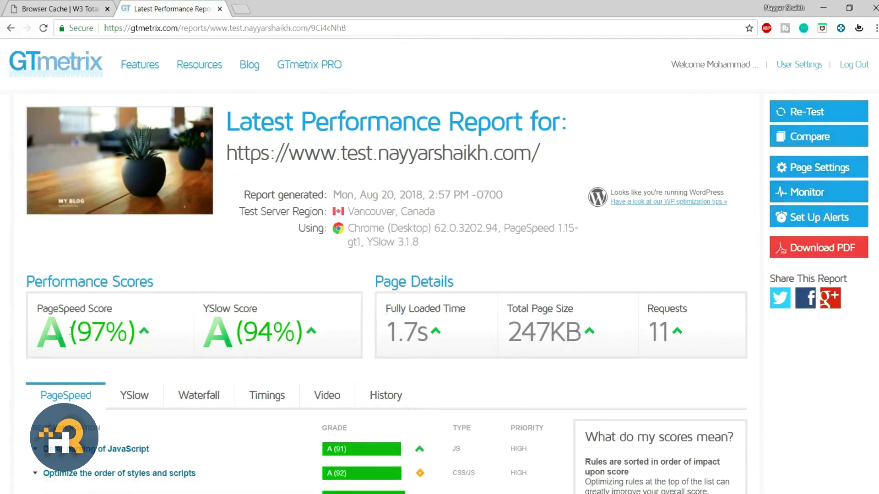
Examine the PageSpeed score, YSlow score and fully loaded time in the new performance report.
drag(69, 333, 105, 333)
drag(247, 335, 259, 335)
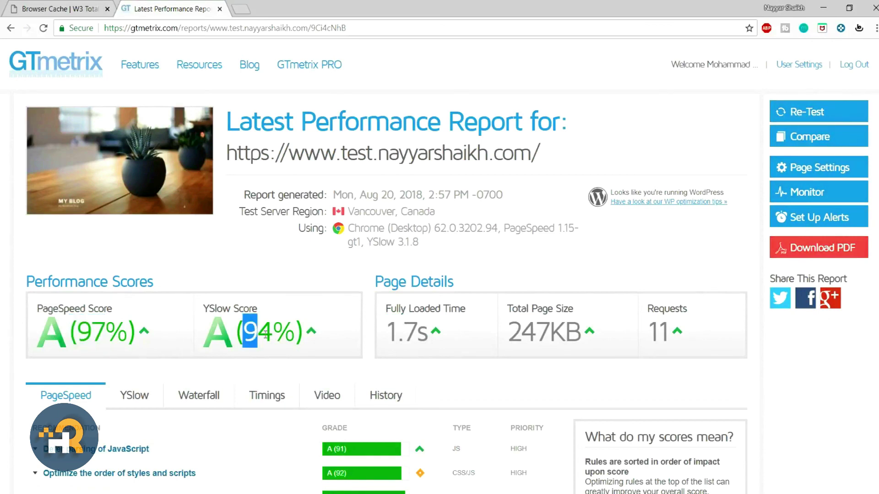
click(388, 328)
drag(388, 328, 427, 329)
click(405, 331)
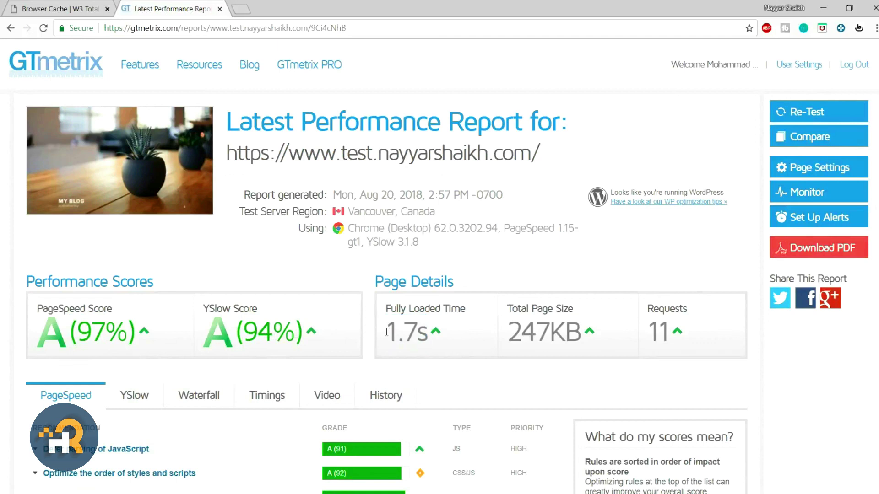
drag(386, 331, 435, 331)
click(437, 330)
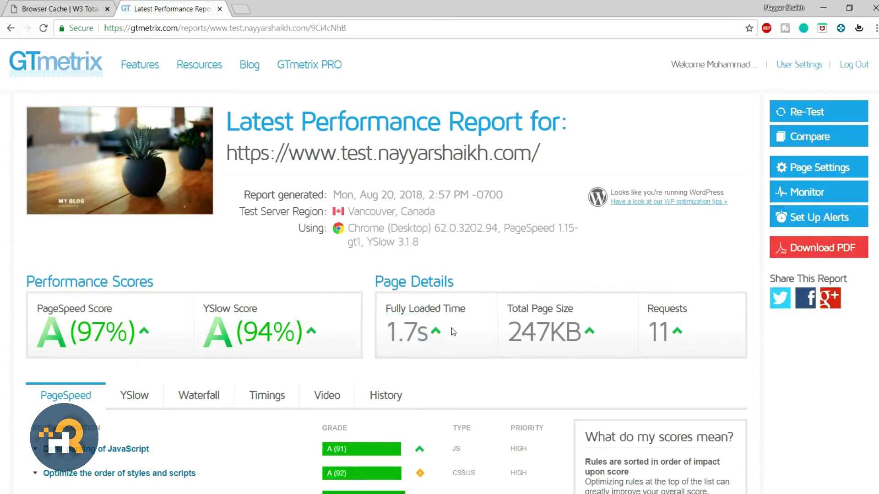